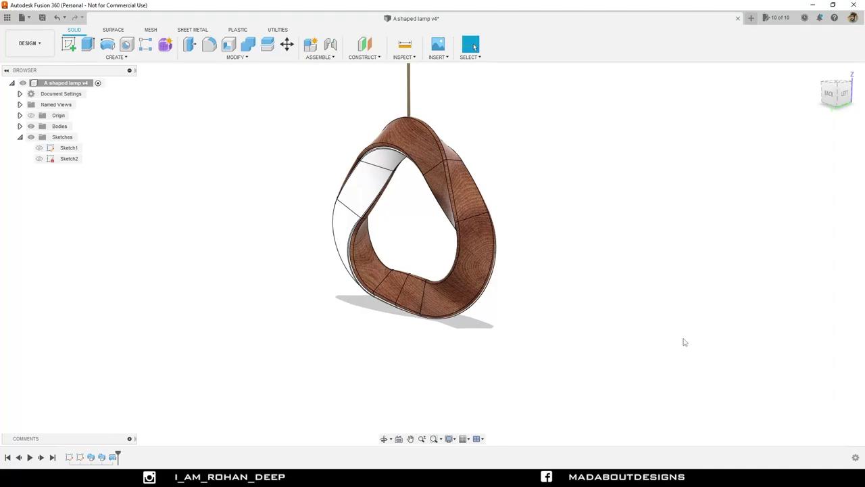
Open a new untitled design, confirm its units are millimetres, and begin a new sketch
{"action": "middle_click_drag", "start_coordinate": [492, 342], "coordinate": [284, 342], "text": "shift"}
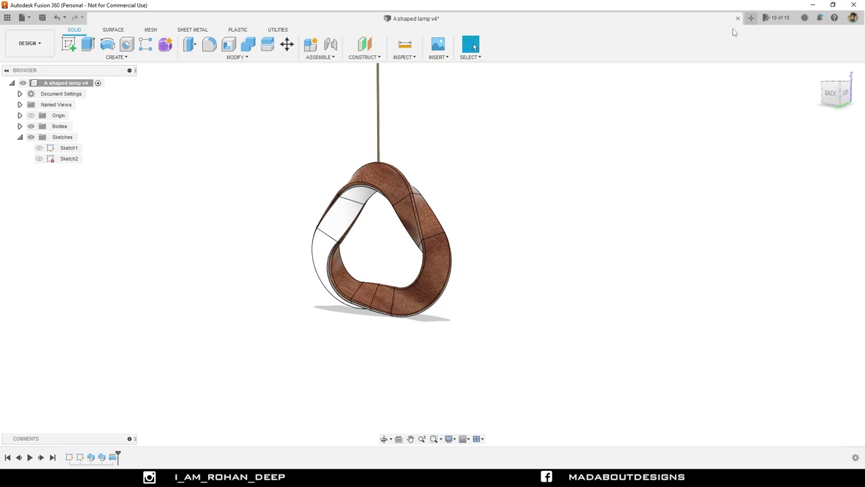
{"action": "left_click", "coordinate": [751, 19]}
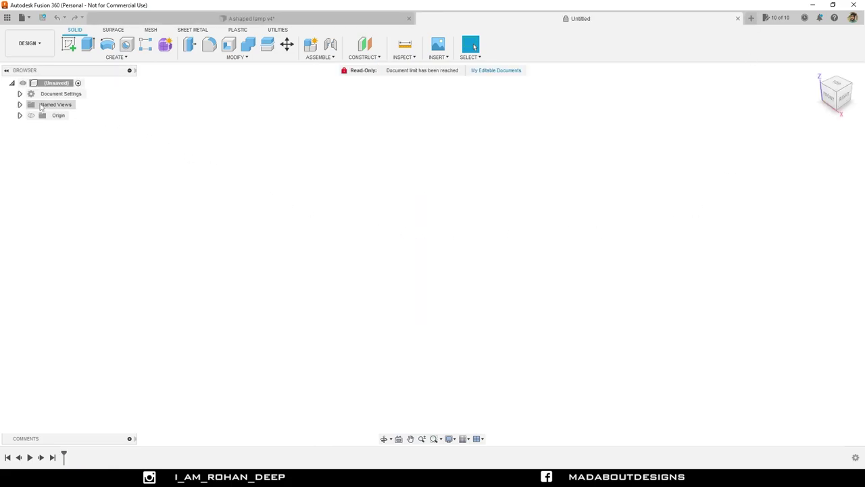
{"action": "left_click", "coordinate": [20, 94]}
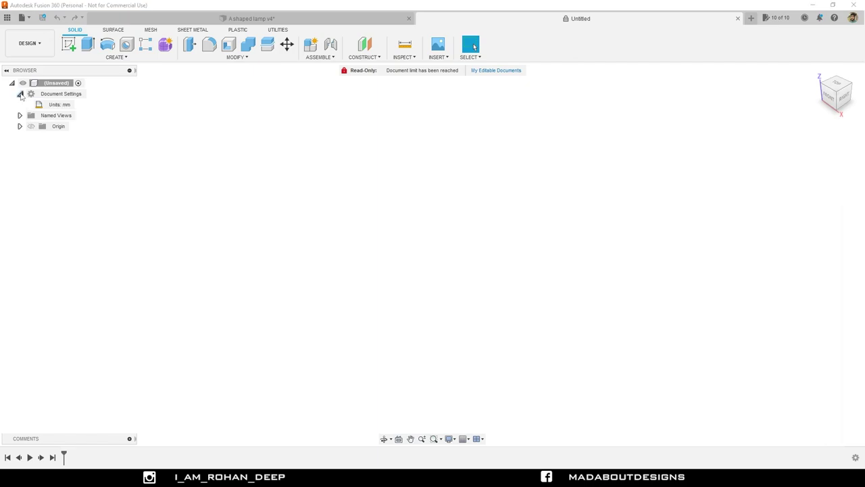
{"action": "left_click", "coordinate": [79, 104]}
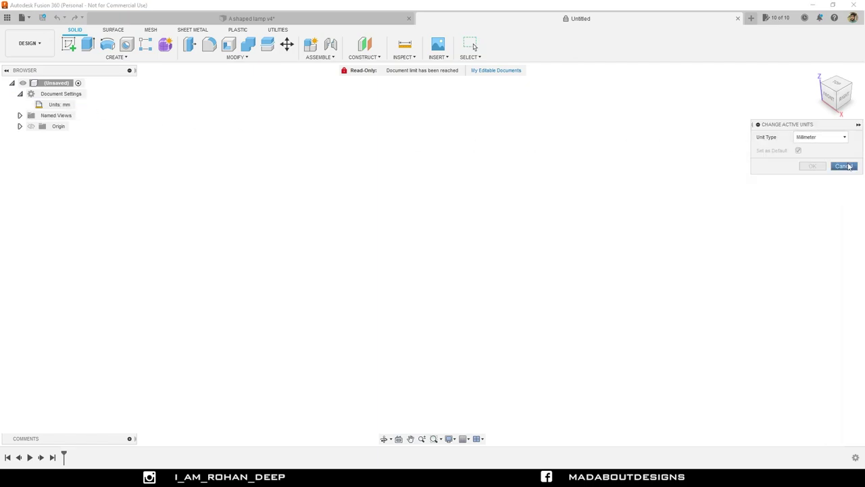
{"action": "left_click", "coordinate": [844, 166]}
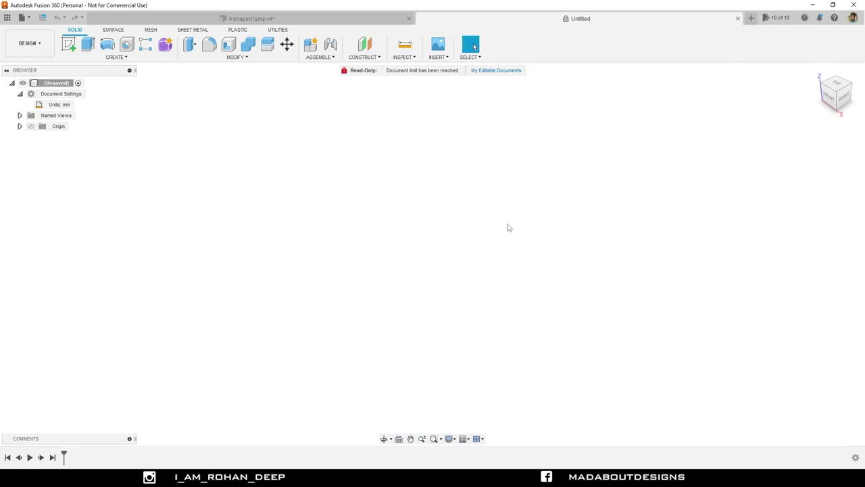
{"action": "left_click", "coordinate": [69, 43]}
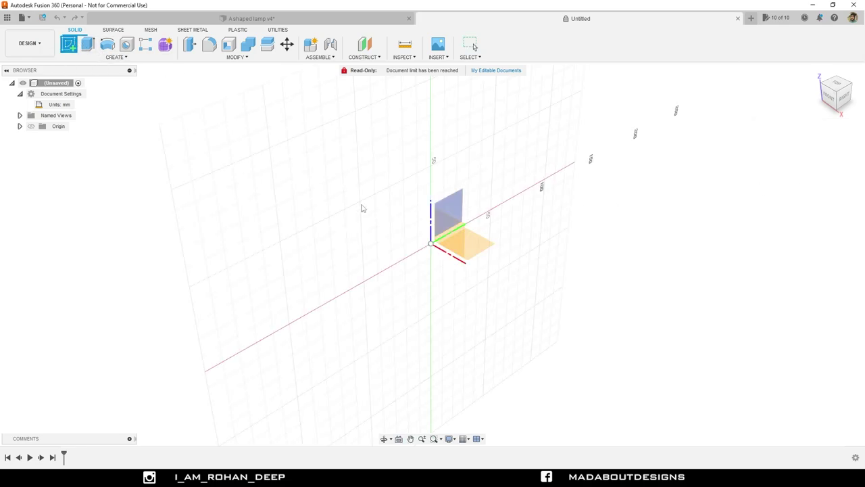
On the right origin plane, draw a 65 mm vertical construction line up from the origin
{"action": "left_click", "coordinate": [459, 203]}
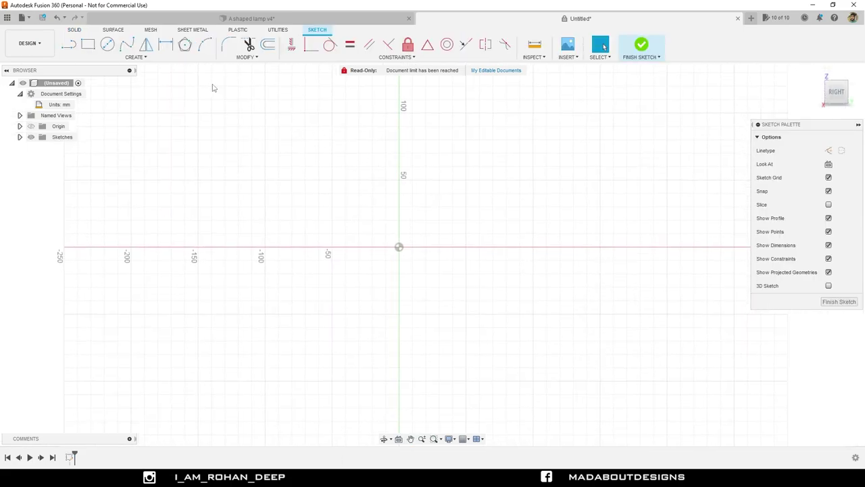
{"action": "left_click", "coordinate": [70, 44]}
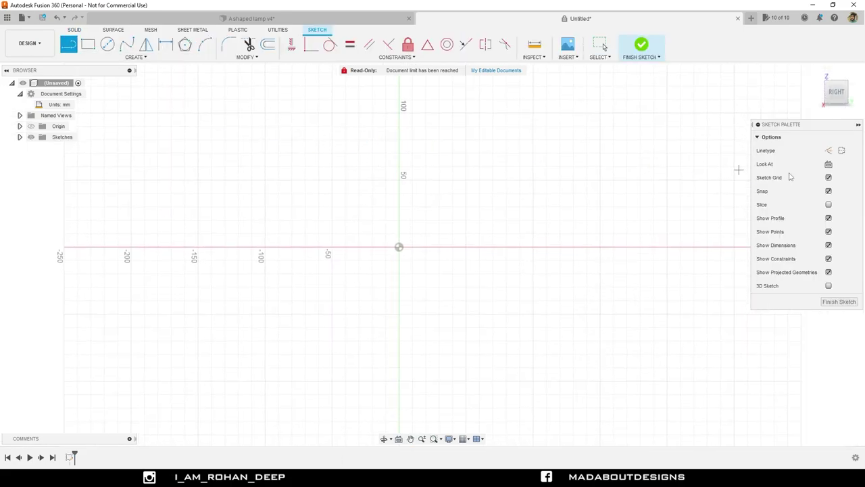
{"action": "left_click", "coordinate": [829, 151]}
{"action": "scroll", "coordinate": [553, 199], "scroll_direction": "down", "scroll_amount": 2}
{"action": "middle_click_drag", "start_coordinate": [553, 199], "coordinate": [527, 260]}
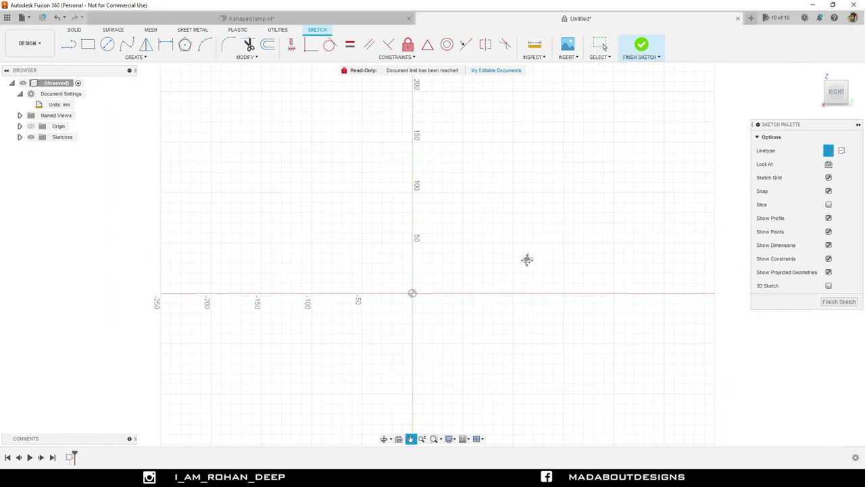
{"action": "left_click", "coordinate": [412, 295]}
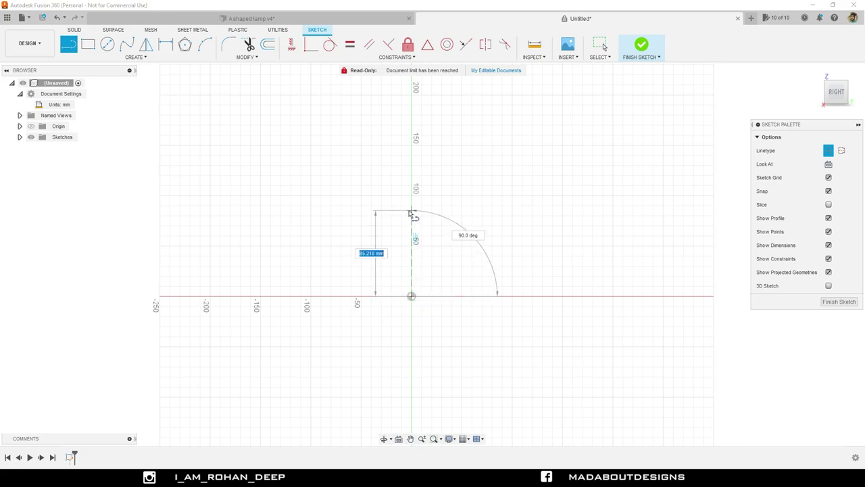
{"action": "type", "text": "65"}
{"action": "key", "text": "Tab"}
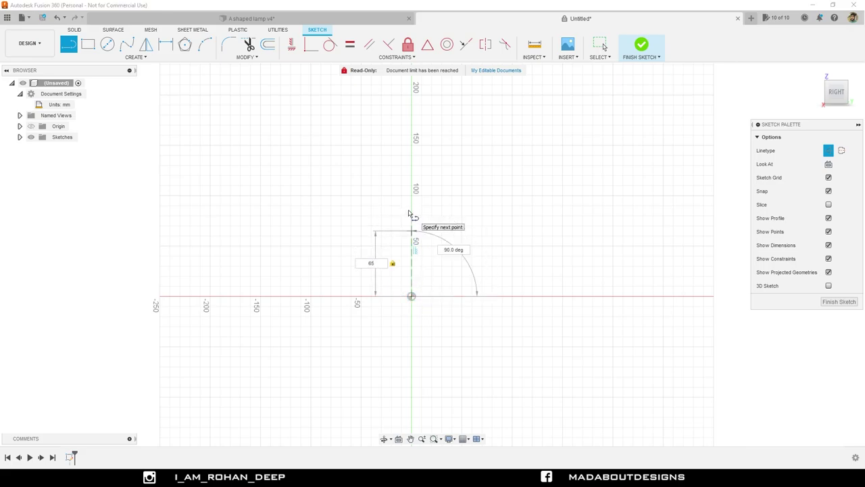
{"action": "key", "text": "Return"}
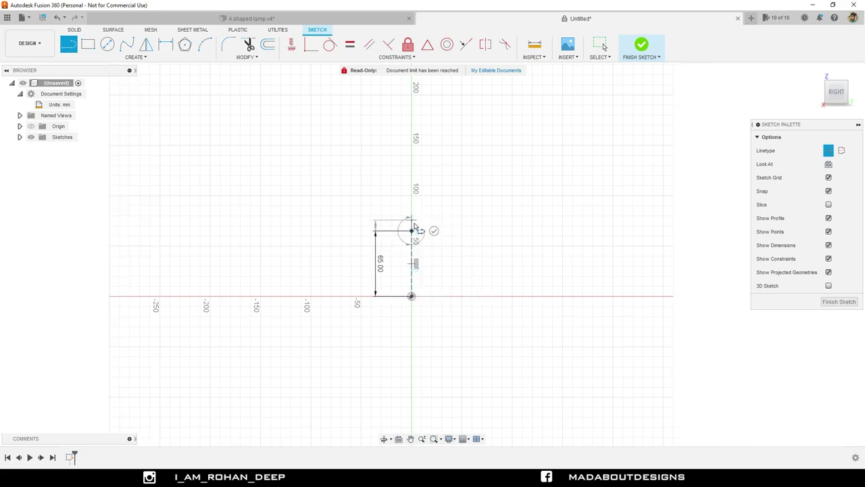
{"action": "scroll", "coordinate": [432, 230], "scroll_direction": "up", "scroll_amount": 1}
{"action": "key", "text": "Escape"}
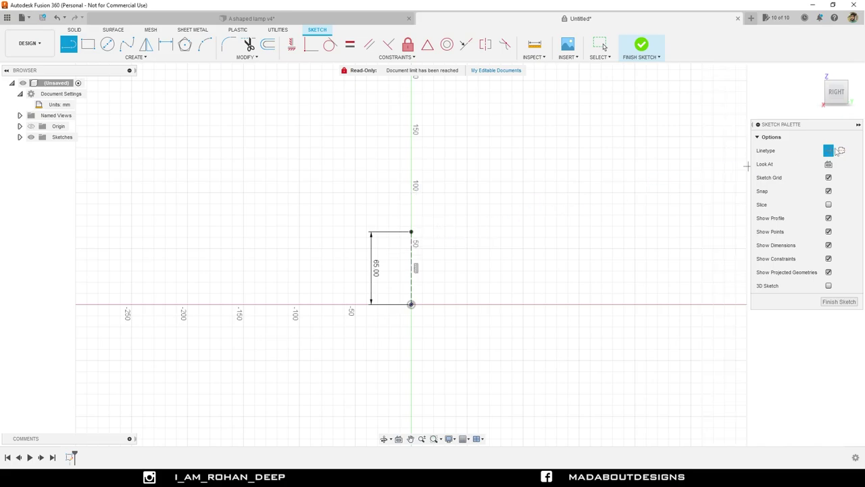
Draw a 130 mm slanted edge from the construction line's top, then a 75 mm horizontal base
{"action": "middle_click_drag", "start_coordinate": [473, 286], "coordinate": [444, 232]}
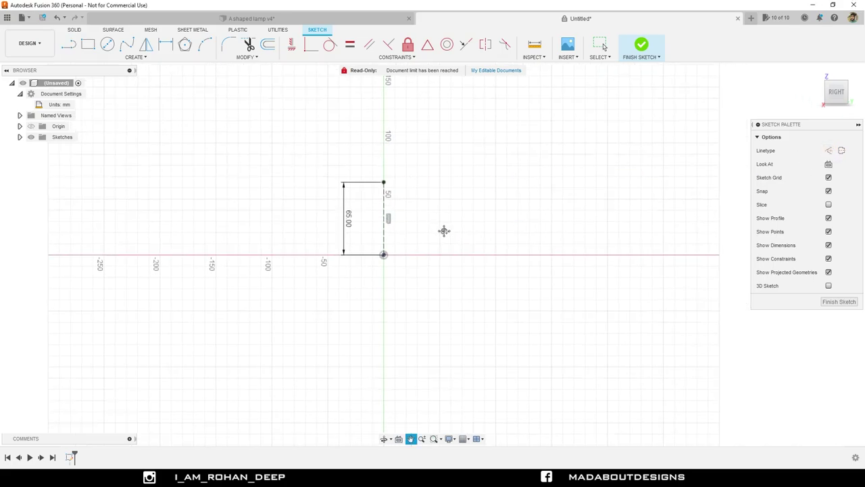
{"action": "scroll", "coordinate": [403, 234], "scroll_direction": "up", "scroll_amount": 1}
{"action": "left_click", "coordinate": [381, 176]}
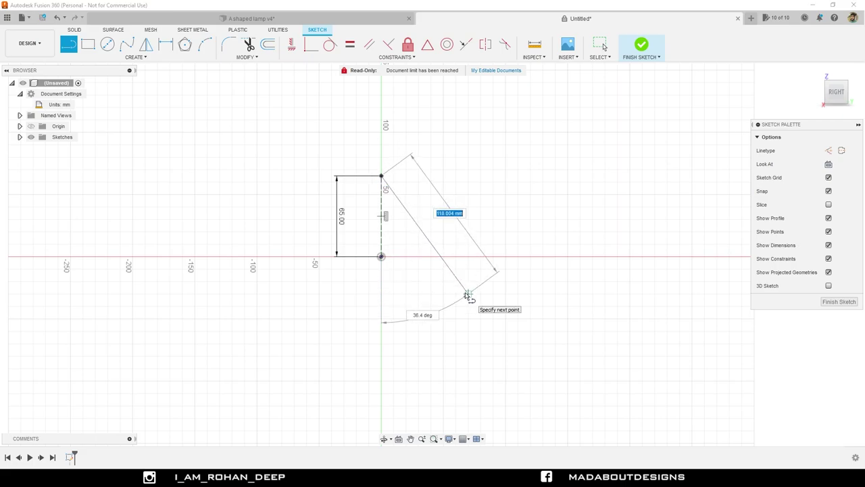
{"action": "type", "text": "130"}
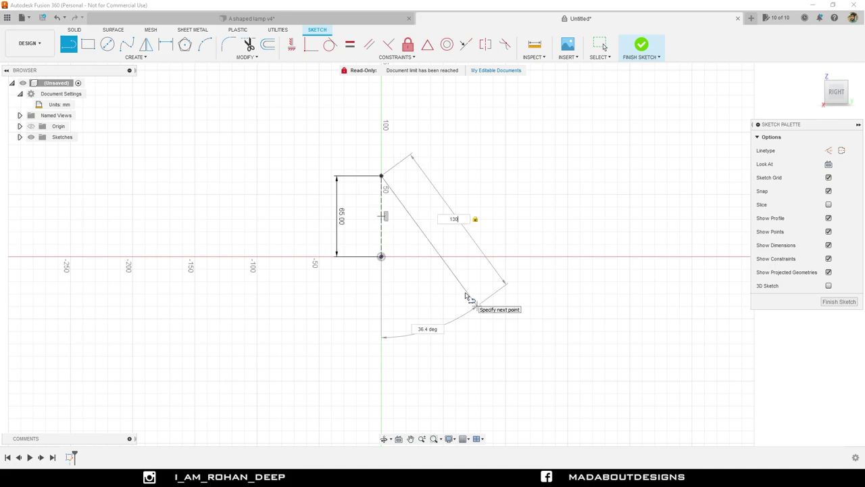
{"action": "key", "text": "Return"}
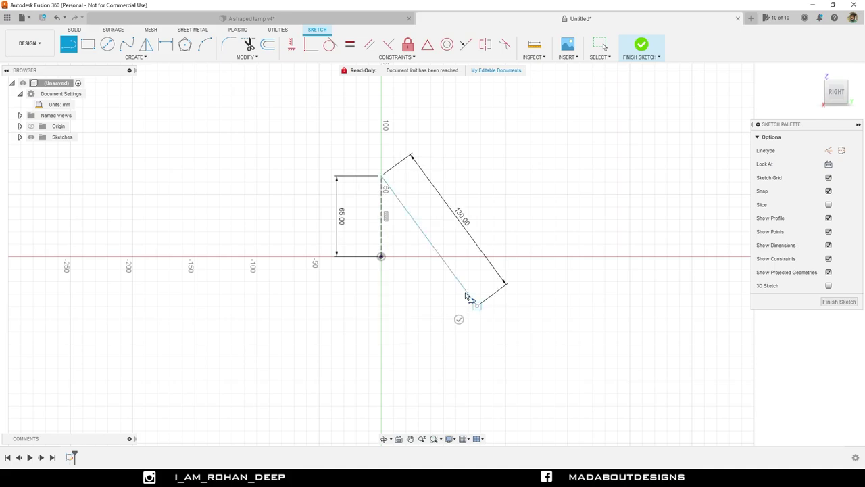
{"action": "scroll", "coordinate": [470, 309], "scroll_direction": "up", "scroll_amount": 2}
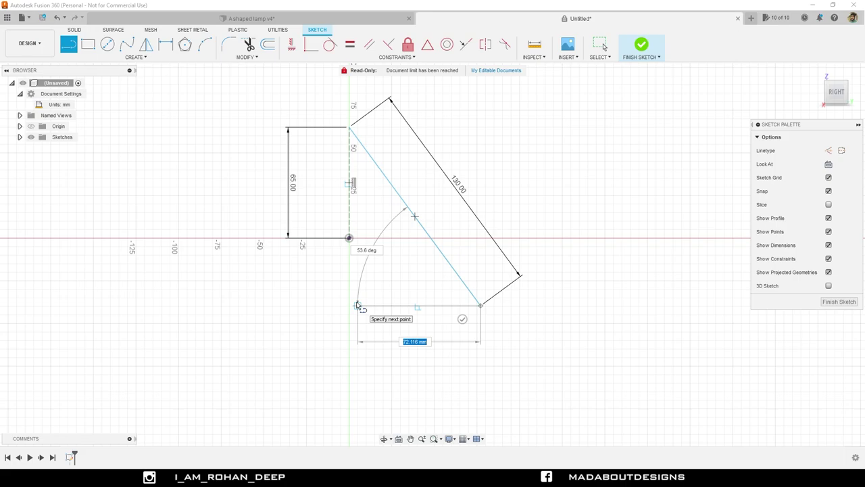
{"action": "type", "text": "75"}
{"action": "key", "text": "Tab"}
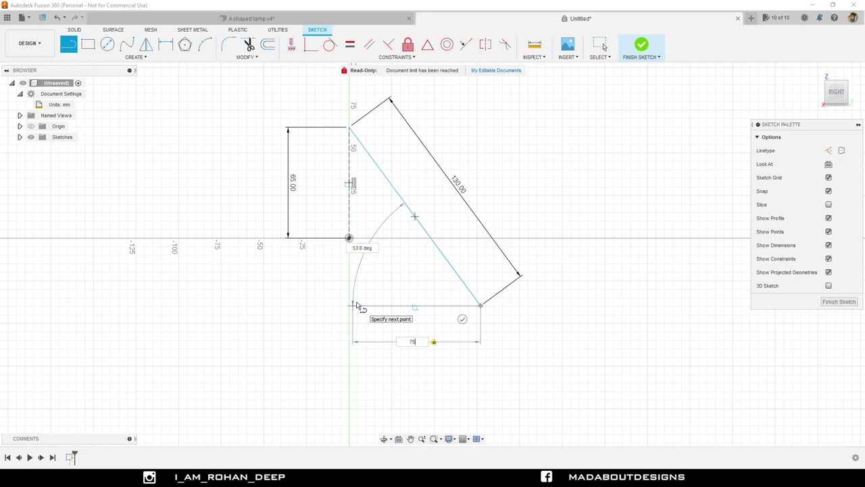
{"action": "key", "text": "Return"}
{"action": "key", "text": "Escape"}
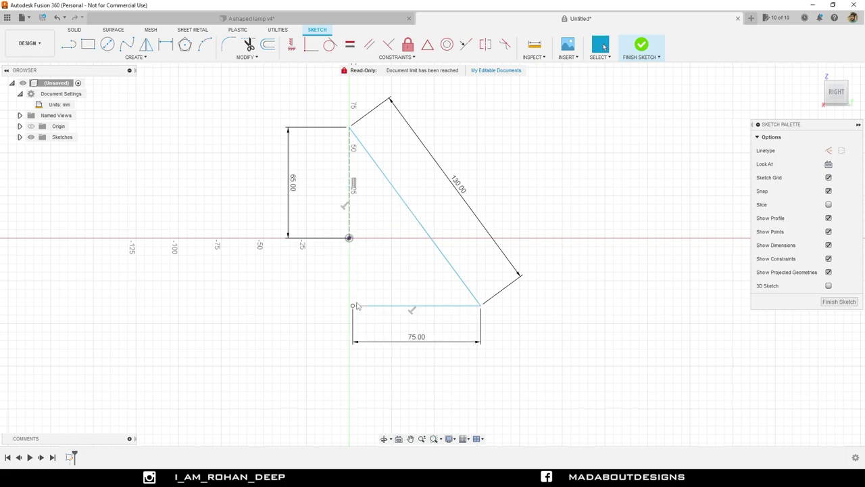
{"action": "left_click", "coordinate": [350, 239]}
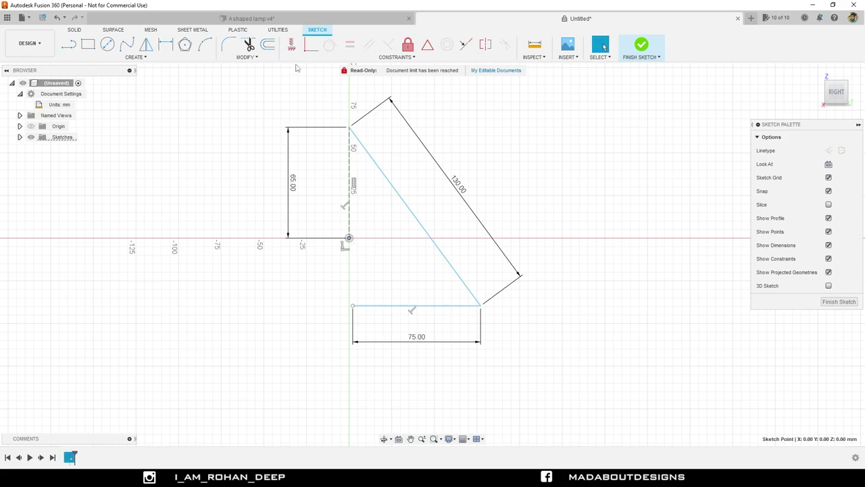
Constrain the base's end vertically in line with the origin
{"action": "left_click", "coordinate": [292, 49]}
{"action": "left_click", "coordinate": [351, 307]}
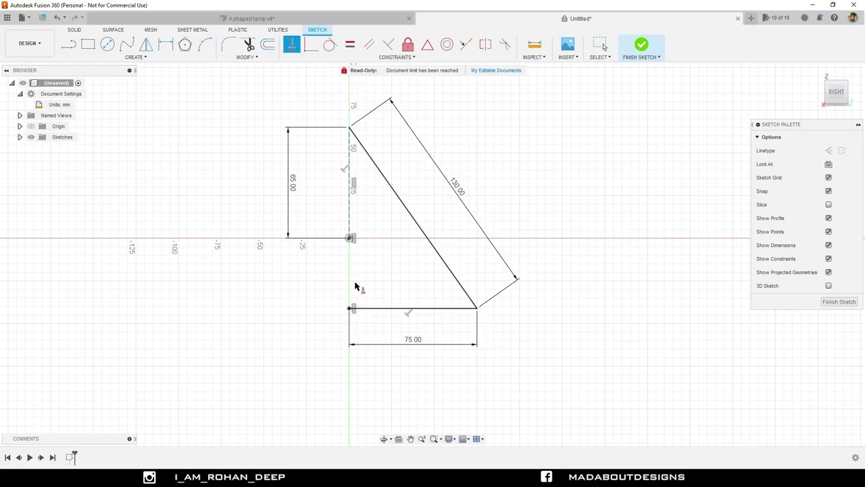
{"action": "key", "text": "Escape"}
{"action": "mouse_move", "coordinate": [406, 309]}
{"action": "middle_mouse_down"}
{"action": "mouse_move", "coordinate": [447, 313]}
{"action": "mouse_move", "coordinate": [465, 334]}
{"action": "middle_mouse_up"}
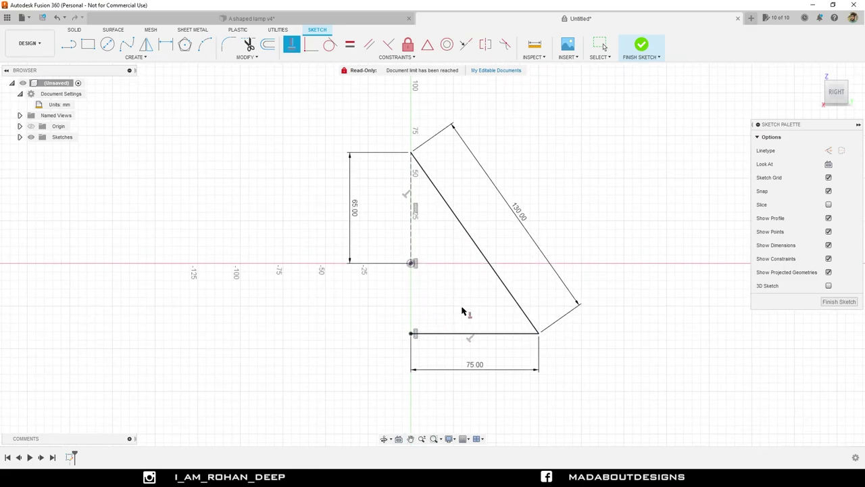
Mirror the base and slanted edge across the vertical construction line
{"action": "left_click", "coordinate": [135, 57]}
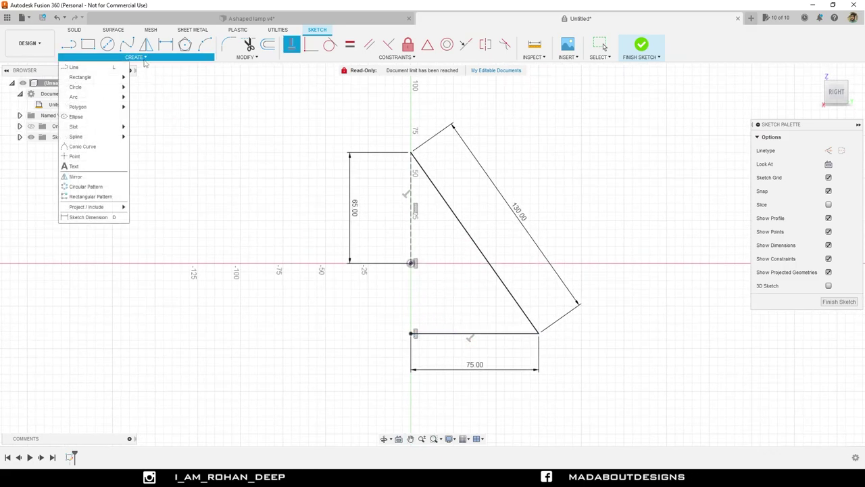
{"action": "left_click", "coordinate": [78, 177]}
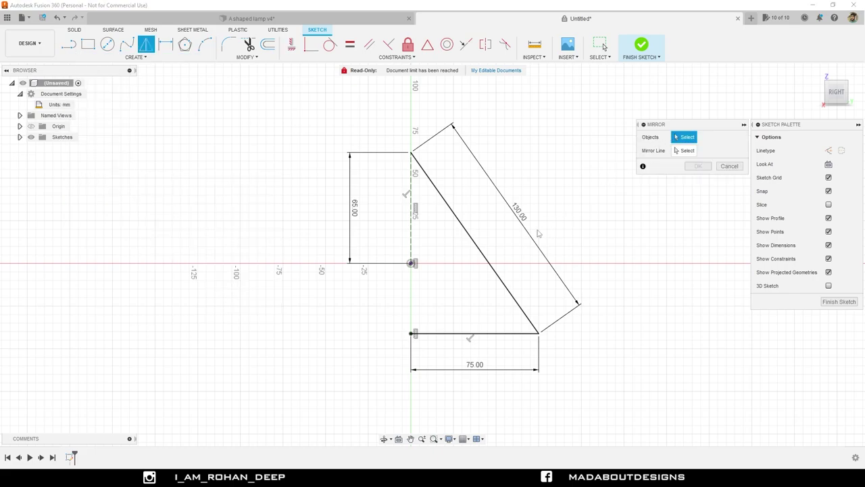
{"action": "left_click", "coordinate": [524, 333]}
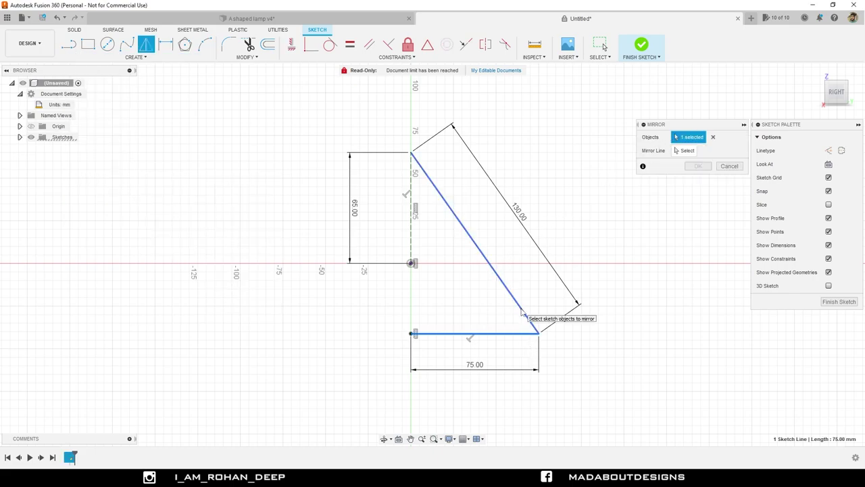
{"action": "left_click", "coordinate": [522, 310]}
{"action": "left_click", "coordinate": [690, 150]}
{"action": "left_click", "coordinate": [411, 204]}
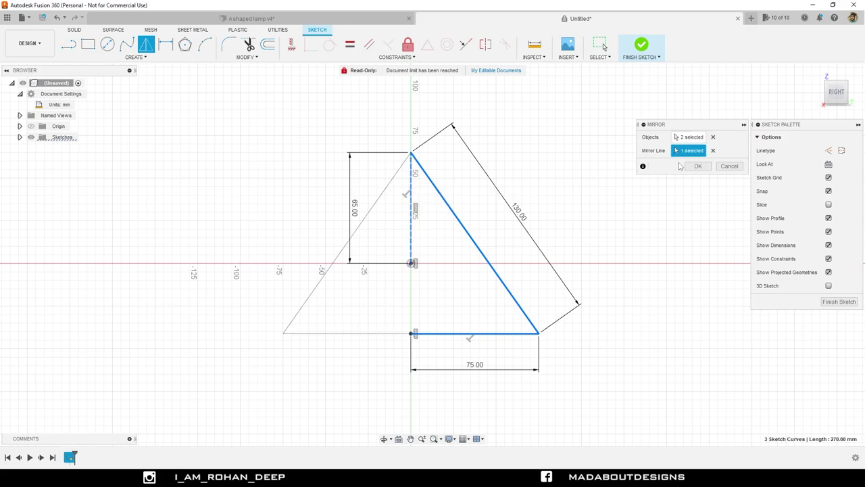
{"action": "left_click", "coordinate": [698, 165]}
{"action": "middle_click_drag", "start_coordinate": [607, 166], "coordinate": [570, 143]}
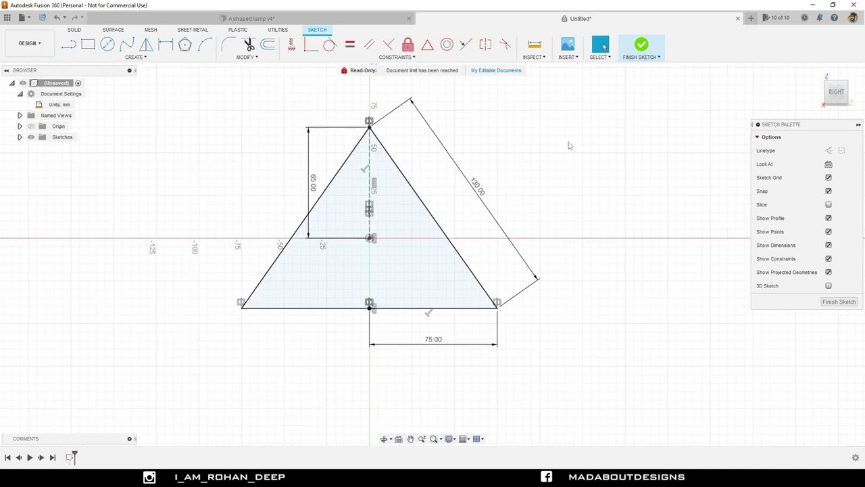
{"action": "scroll", "coordinate": [568, 146], "scroll_direction": "down", "scroll_amount": 1}
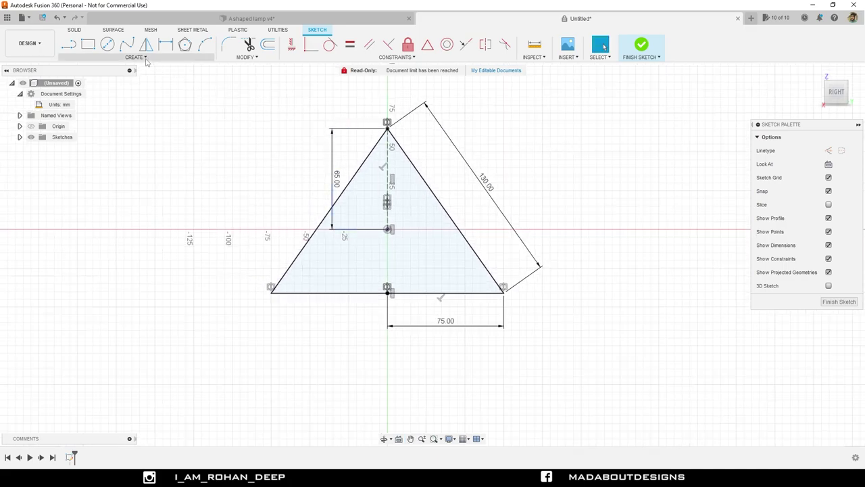
Draw a 2-point rectangle 120 mm wide and 17 mm tall across the triangle's base
{"action": "left_click", "coordinate": [88, 44]}
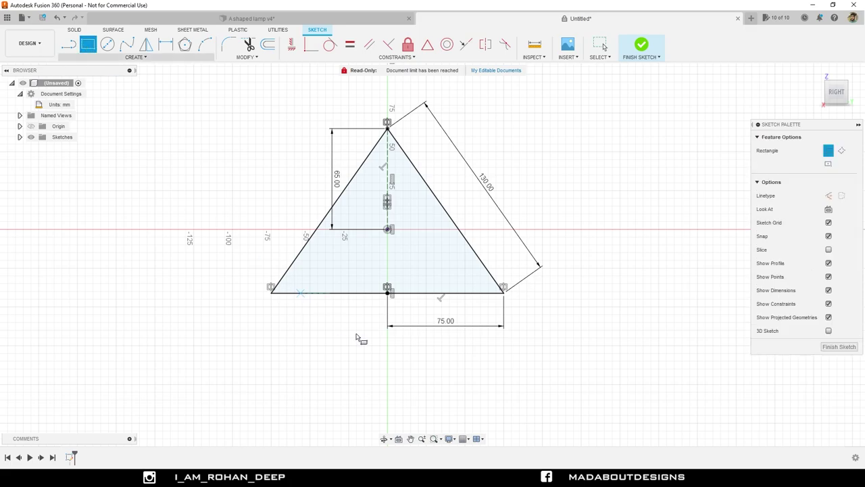
{"action": "scroll", "coordinate": [342, 306], "scroll_direction": "up", "scroll_amount": 2}
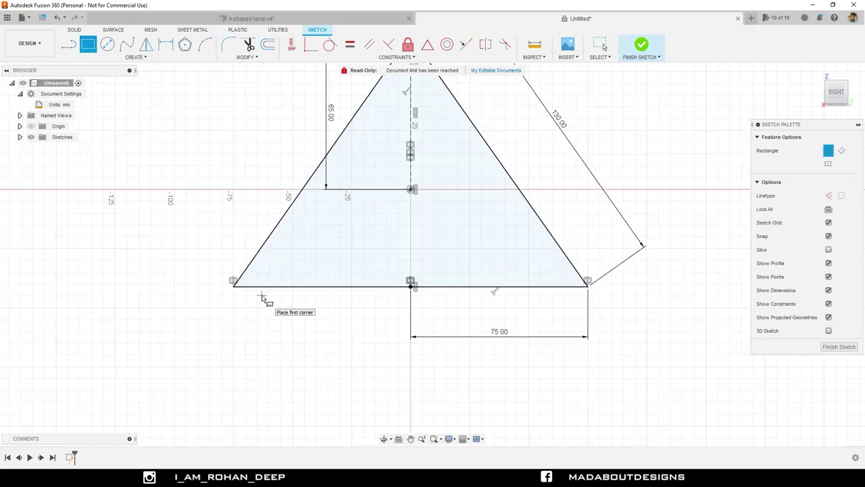
{"action": "left_click", "coordinate": [261, 296]}
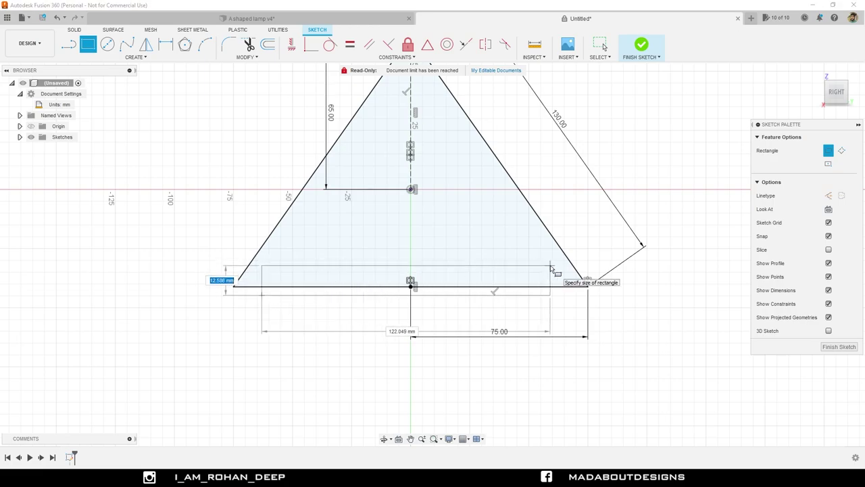
{"action": "key", "text": "Tab"}
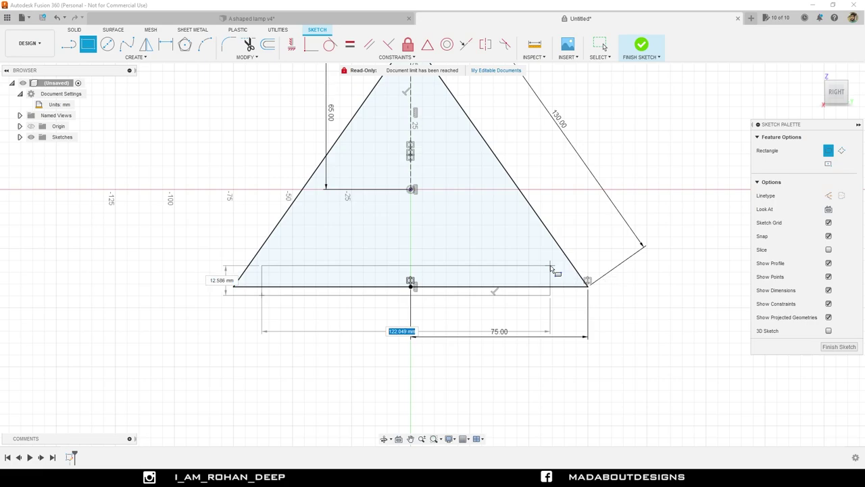
{"action": "type", "text": "1"}
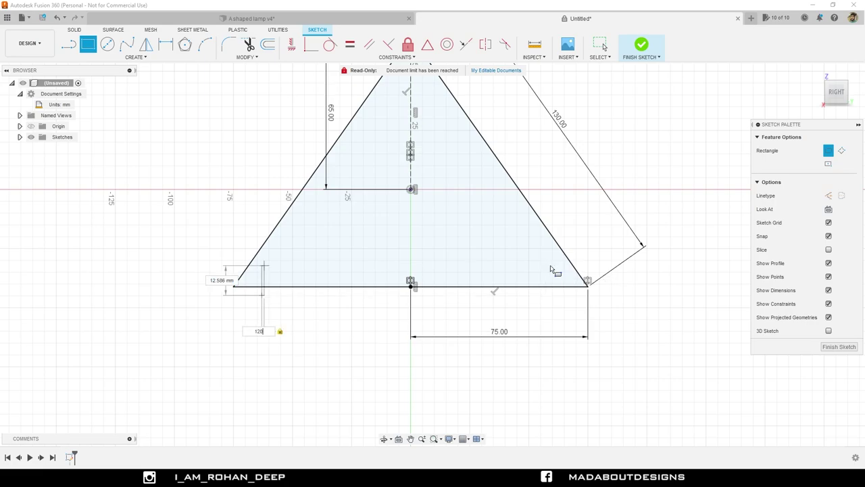
{"action": "type", "text": "20"}
{"action": "key", "text": "Tab"}
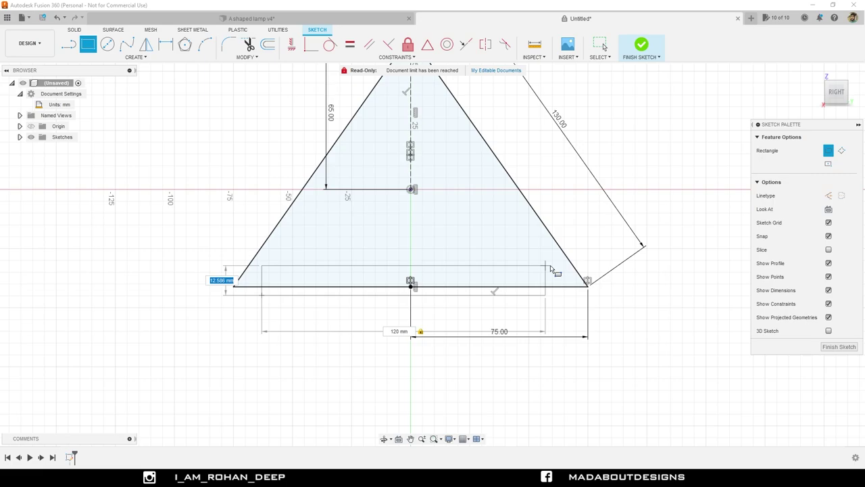
{"action": "type", "text": "17"}
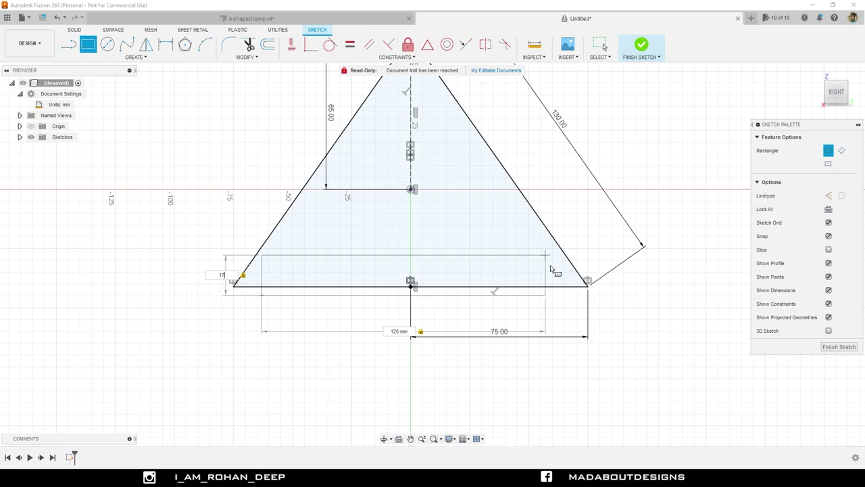
{"action": "key", "text": "Return"}
{"action": "key", "text": "Escape"}
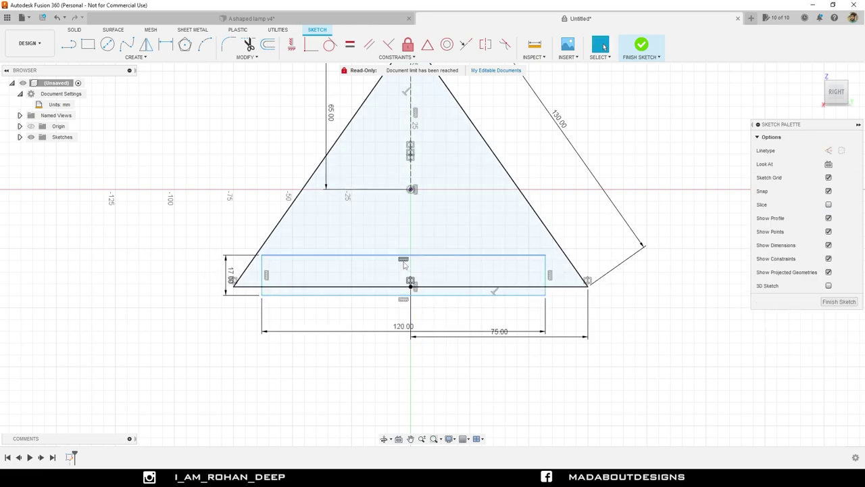
{"action": "left_click_drag", "start_coordinate": [404, 260], "coordinate": [414, 266]}
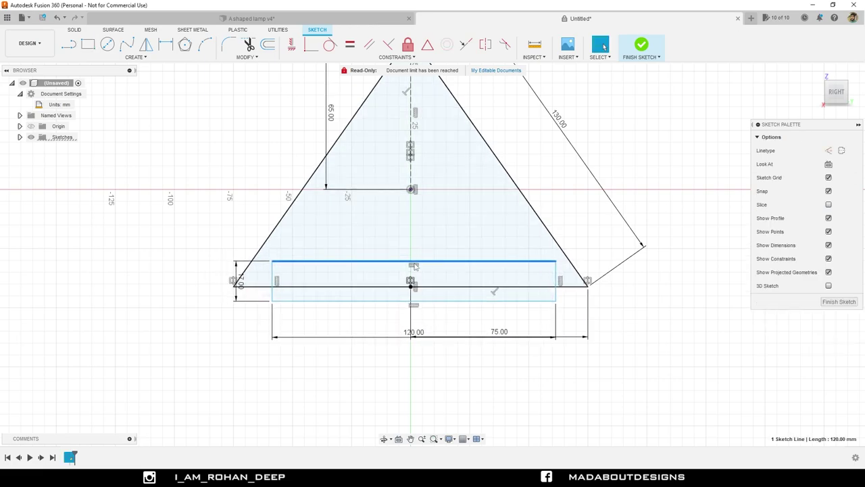
Dimension the rectangle's left edge 15 mm in from the triangle's left corner
{"action": "left_click", "coordinate": [135, 57]}
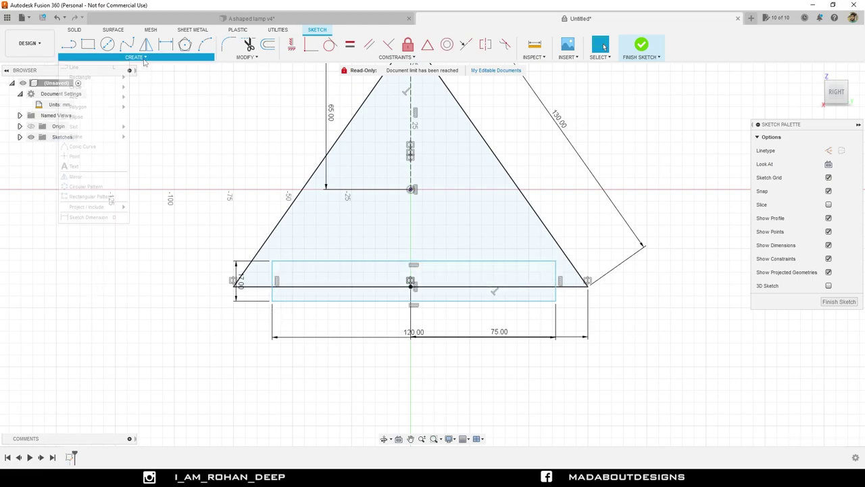
{"action": "left_click", "coordinate": [88, 217]}
{"action": "scroll", "coordinate": [325, 293], "scroll_direction": "up", "scroll_amount": 2}
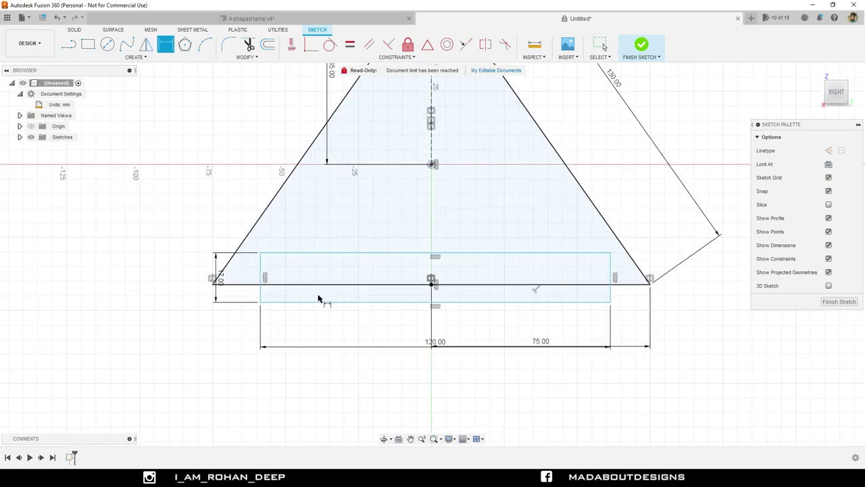
{"action": "middle_click_drag", "start_coordinate": [323, 299], "coordinate": [310, 285]}
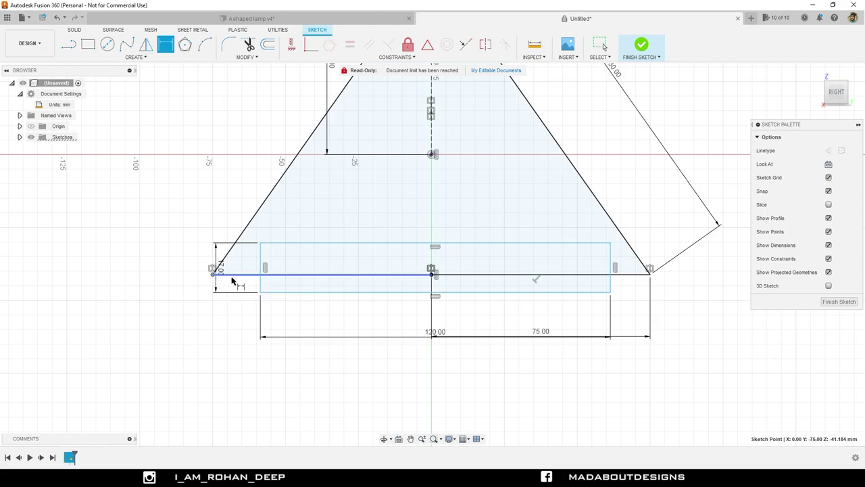
{"action": "left_click", "coordinate": [261, 290]}
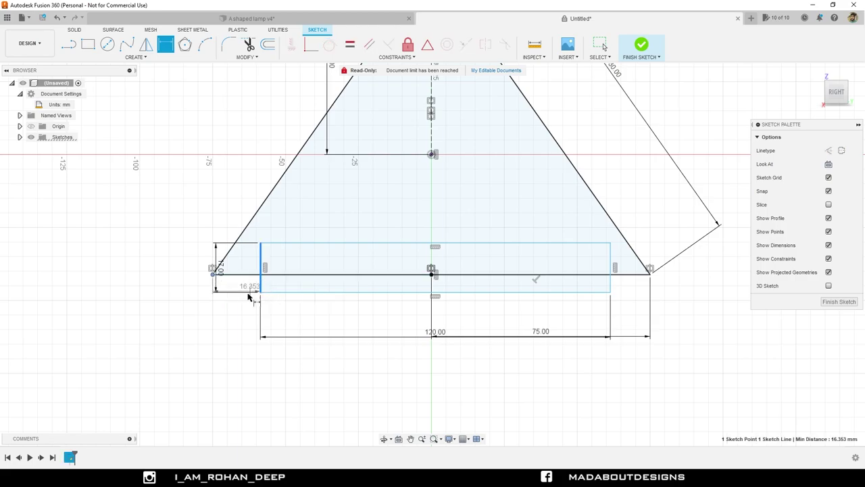
{"action": "left_click", "coordinate": [240, 329]}
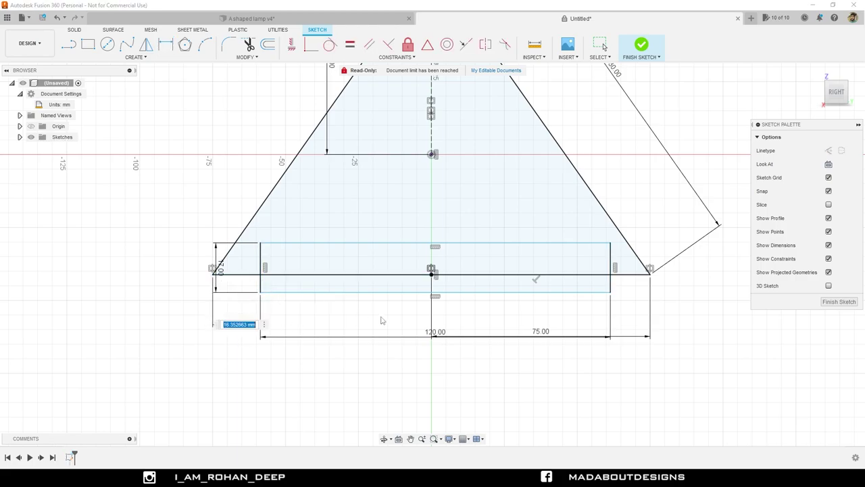
{"action": "type", "text": "15"}
{"action": "key", "text": "Return"}
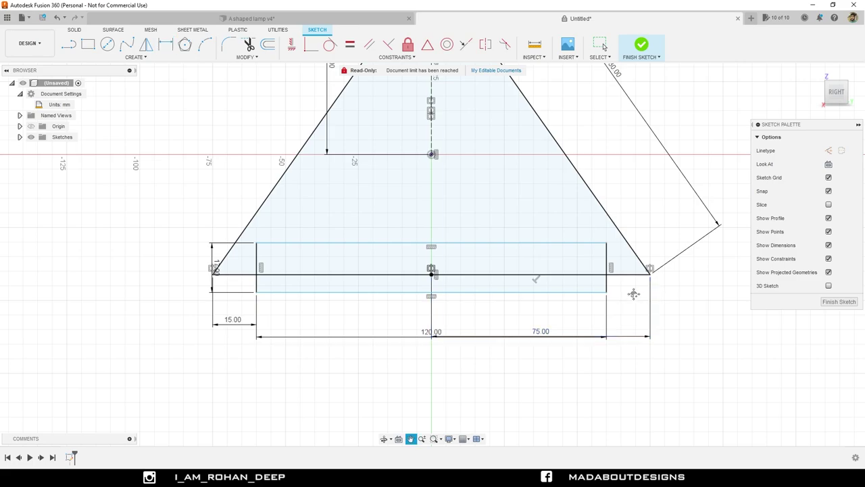
Tidy the dimension labels and set the rectangle's bottom edge 5 mm below the triangle's base corner
{"action": "middle_click_drag", "start_coordinate": [634, 293], "coordinate": [636, 279]}
{"action": "left_click_drag", "start_coordinate": [219, 245], "coordinate": [174, 240]}
{"action": "left_click_drag", "start_coordinate": [237, 298], "coordinate": [231, 303]}
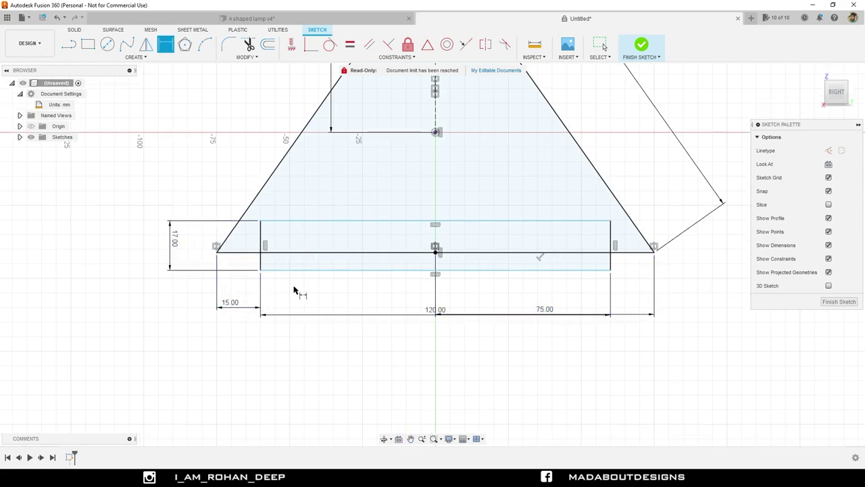
{"action": "middle_click_drag", "start_coordinate": [293, 290], "coordinate": [302, 321]}
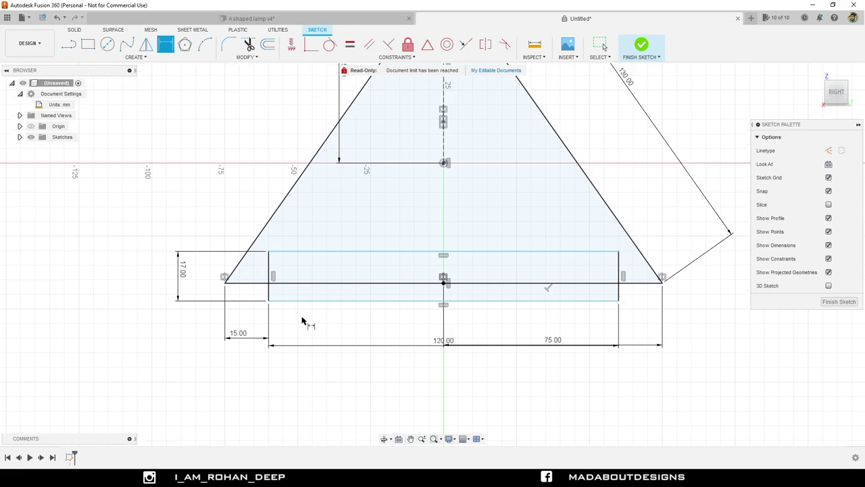
{"action": "left_click", "coordinate": [225, 281]}
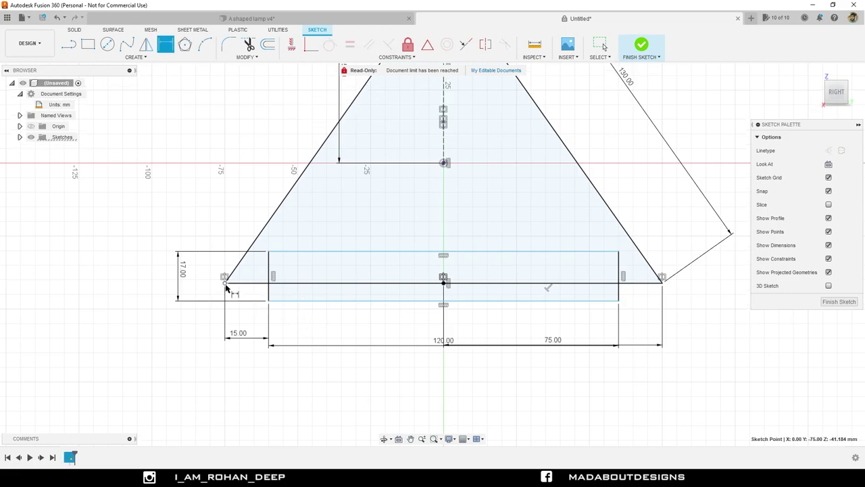
{"action": "left_click", "coordinate": [274, 300], "text": "ctrl"}
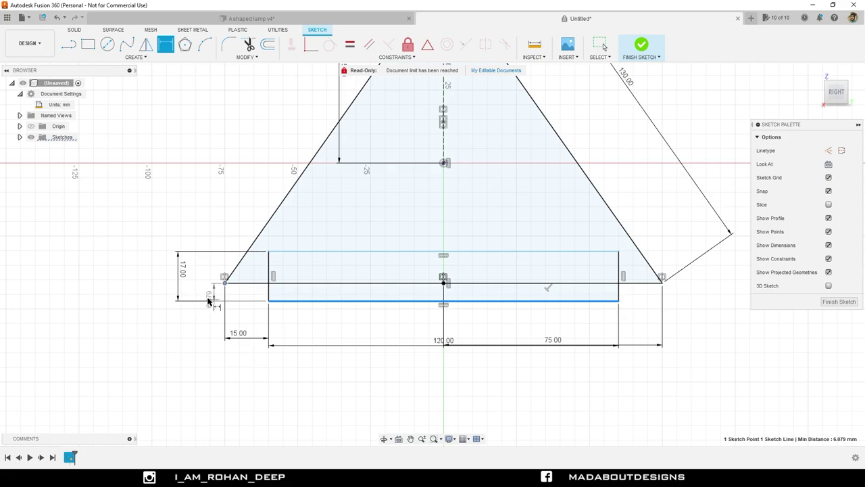
{"action": "left_click", "coordinate": [201, 291]}
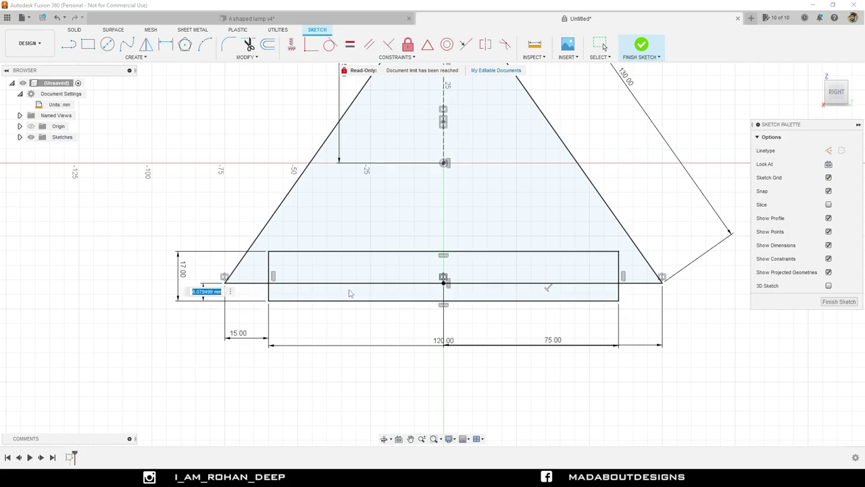
{"action": "type", "text": "5"}
{"action": "key", "text": "Return"}
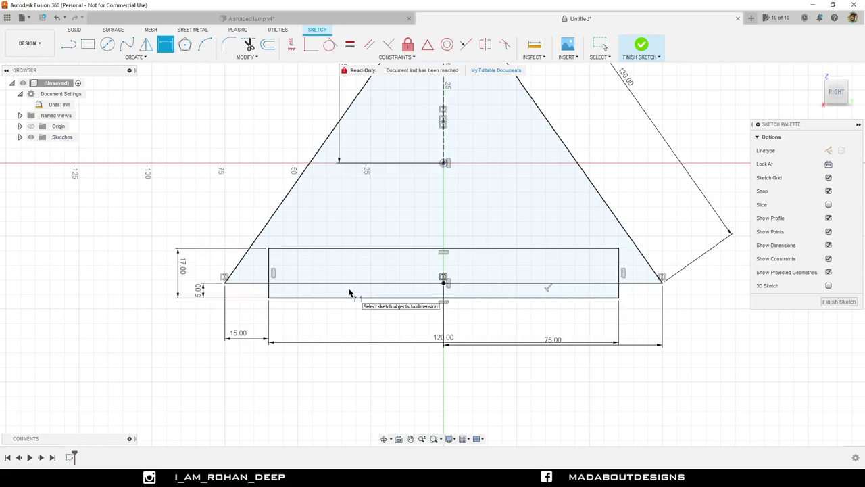
{"action": "mouse_move", "coordinate": [537, 251]}
{"action": "middle_mouse_down"}
{"action": "mouse_move", "coordinate": [504, 313]}
{"action": "mouse_move", "coordinate": [446, 333]}
{"action": "middle_mouse_up"}
{"action": "scroll", "coordinate": [504, 319], "scroll_direction": "down", "scroll_amount": 2}
{"action": "scroll", "coordinate": [503, 320], "scroll_direction": "down", "scroll_amount": 1}
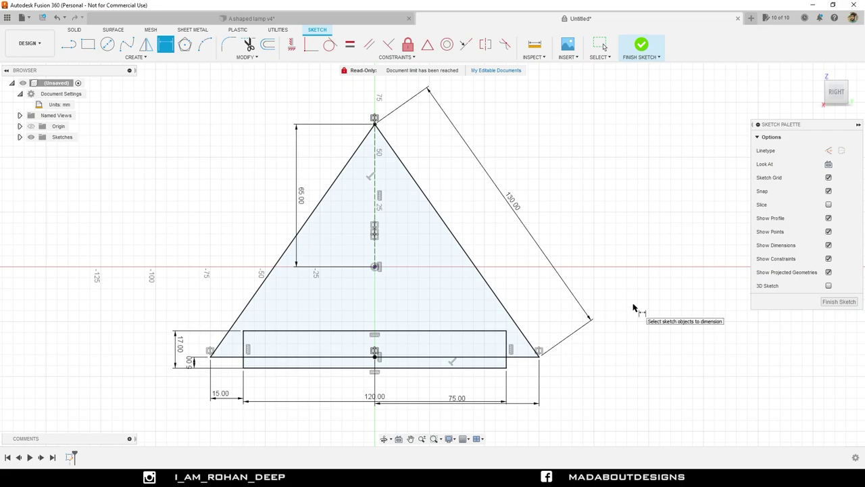
{"action": "left_click", "coordinate": [229, 45]}
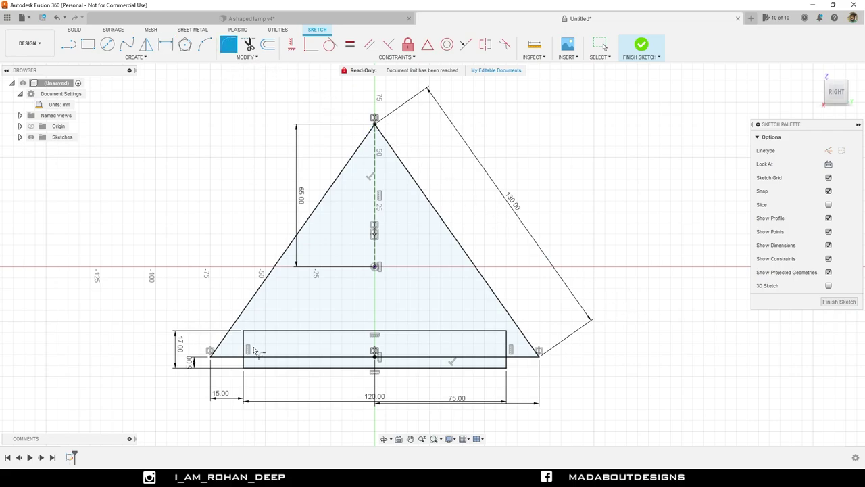
Fillet the rectangle's two top corners with a 7.5 mm radius
{"action": "scroll", "coordinate": [254, 349], "scroll_direction": "up", "scroll_amount": 3}
{"action": "left_click", "coordinate": [237, 320]}
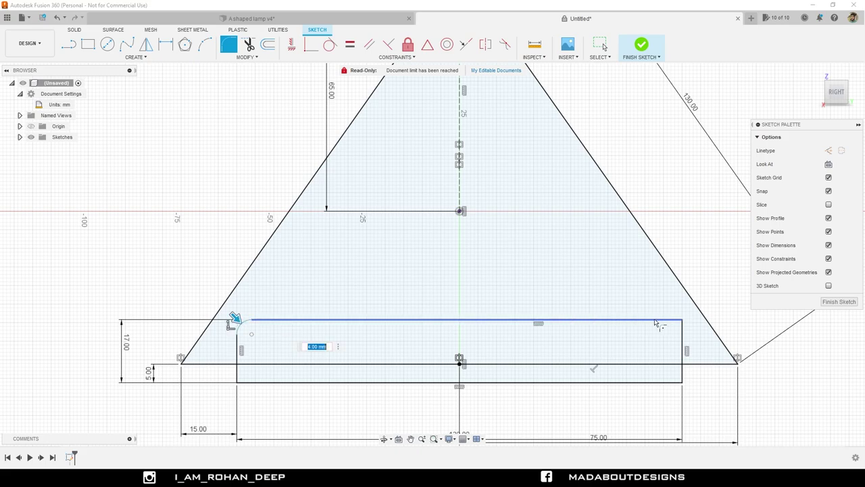
{"action": "left_click", "coordinate": [683, 319]}
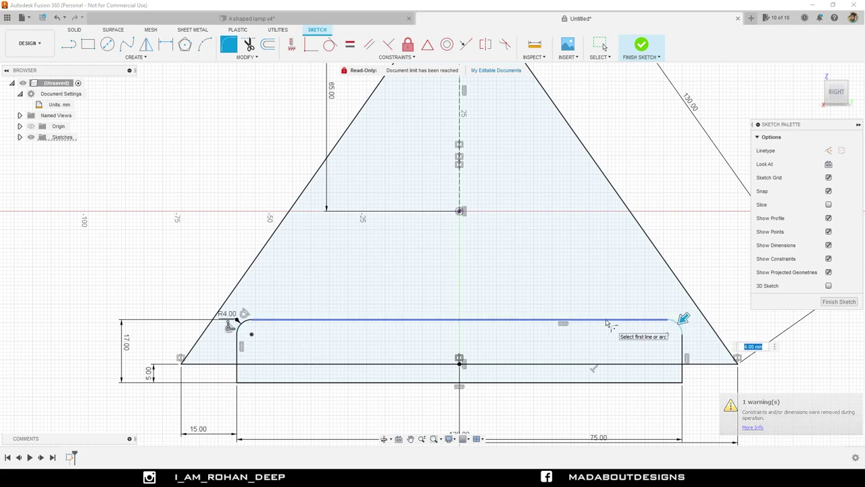
{"action": "type", "text": "7.5"}
{"action": "key", "text": "Return"}
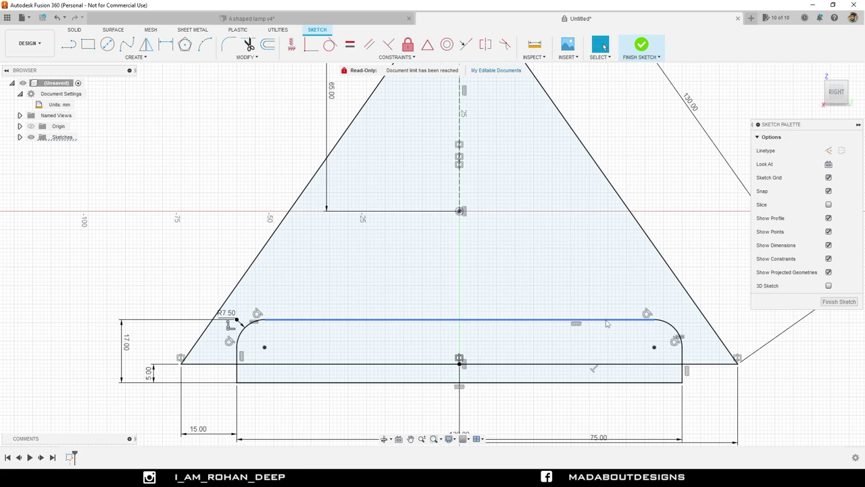
{"action": "scroll", "coordinate": [606, 324], "scroll_direction": "down", "scroll_amount": 3}
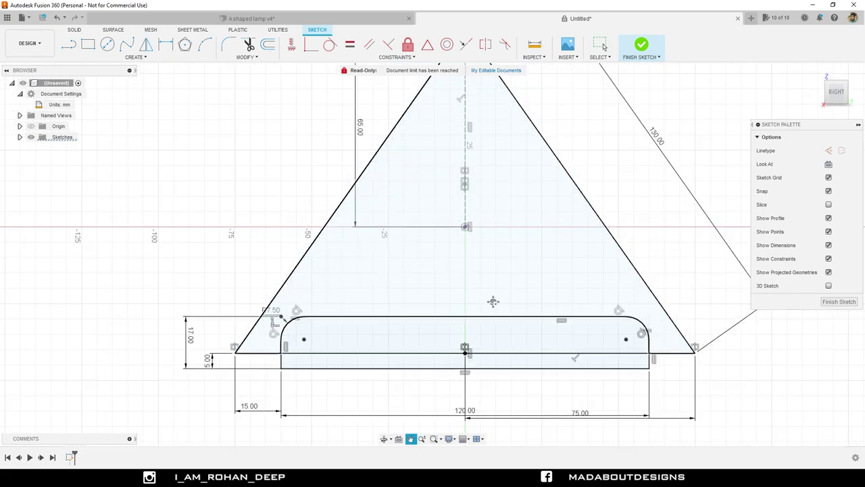
Fillet the rectangle's two bottom corners with a 2.5 mm radius
{"action": "left_click", "coordinate": [229, 44]}
{"action": "left_click", "coordinate": [242, 320]}
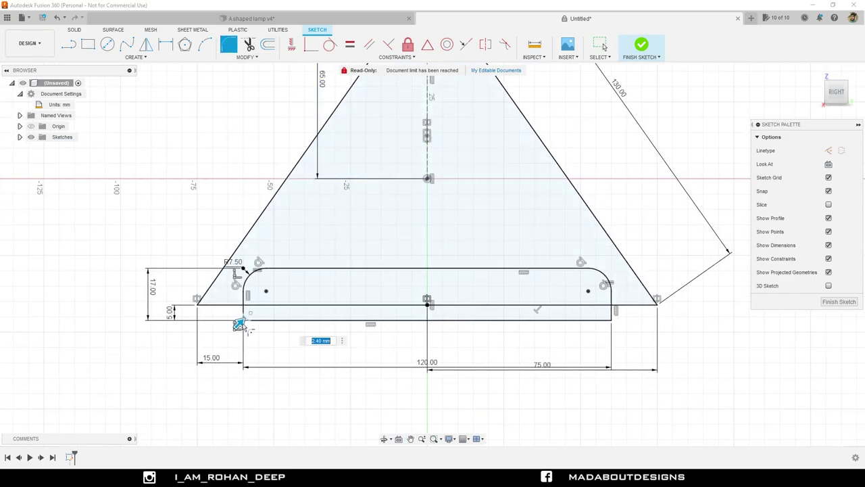
{"action": "type", "text": "2"}
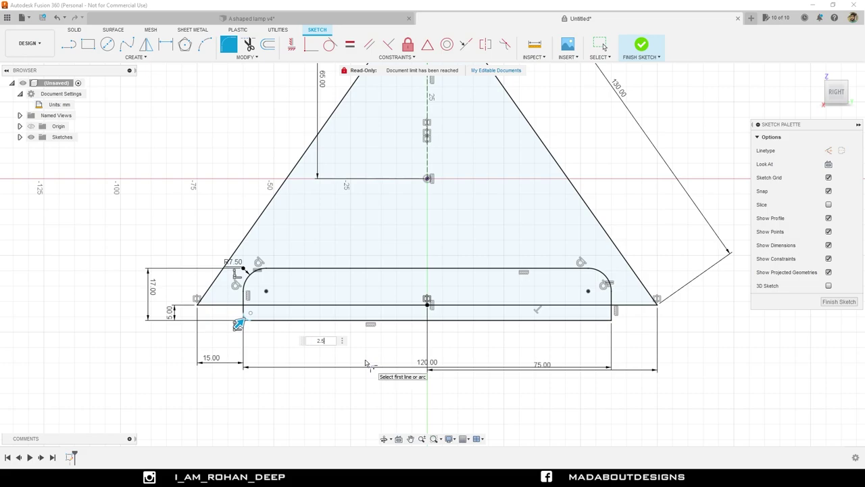
{"action": "left_click", "coordinate": [611, 320]}
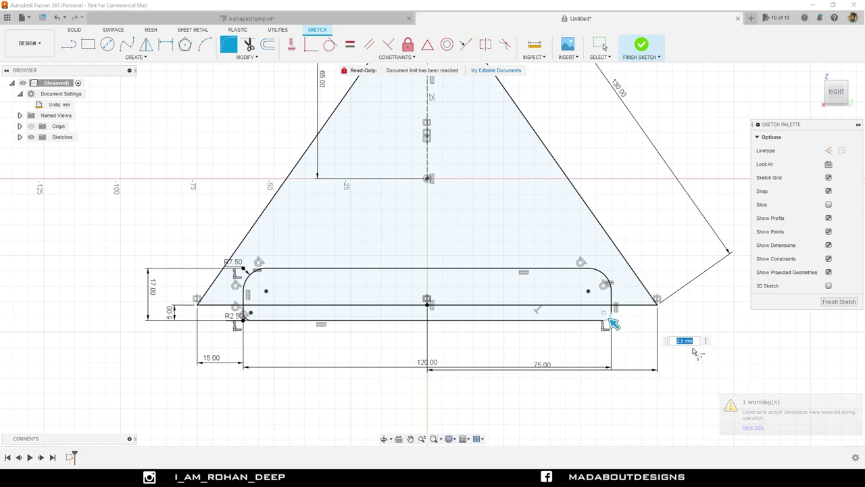
{"action": "scroll", "coordinate": [676, 313], "scroll_direction": "down", "scroll_amount": 2}
{"action": "middle_click_drag", "start_coordinate": [676, 313], "coordinate": [626, 295]}
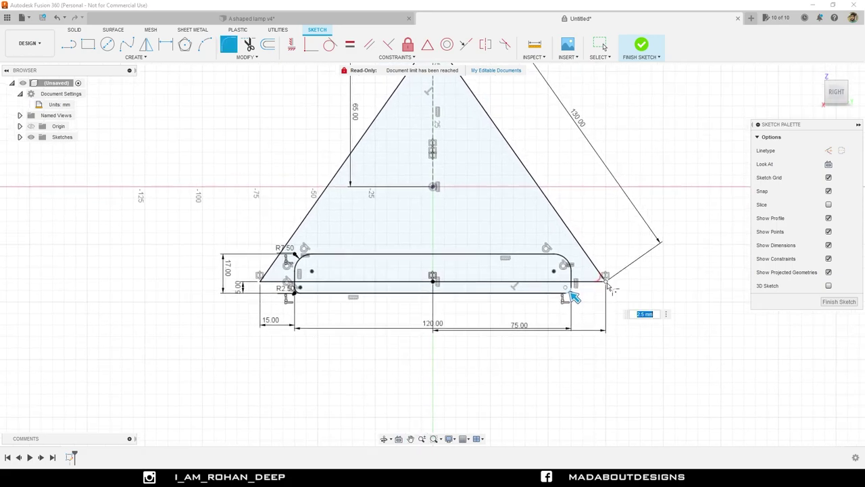
{"action": "key", "text": "Return"}
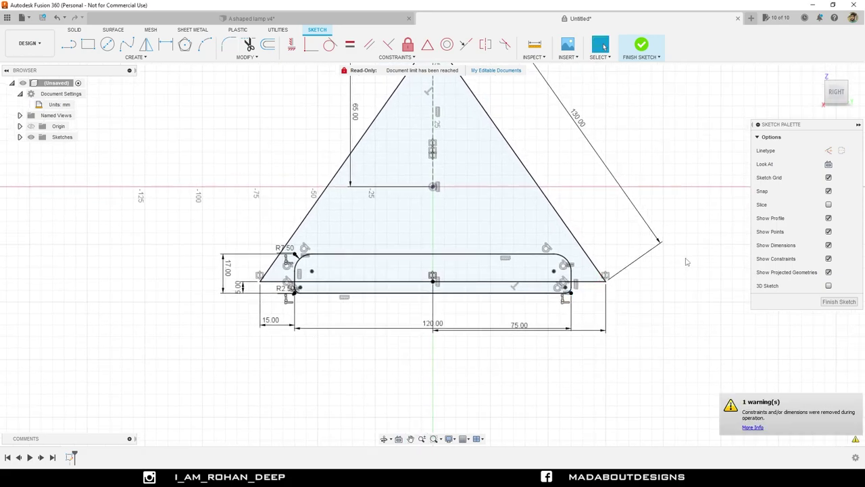
Fillet the triangle's right, top and bottom-left corners at 7.5 mm each
{"action": "left_click", "coordinate": [228, 44]}
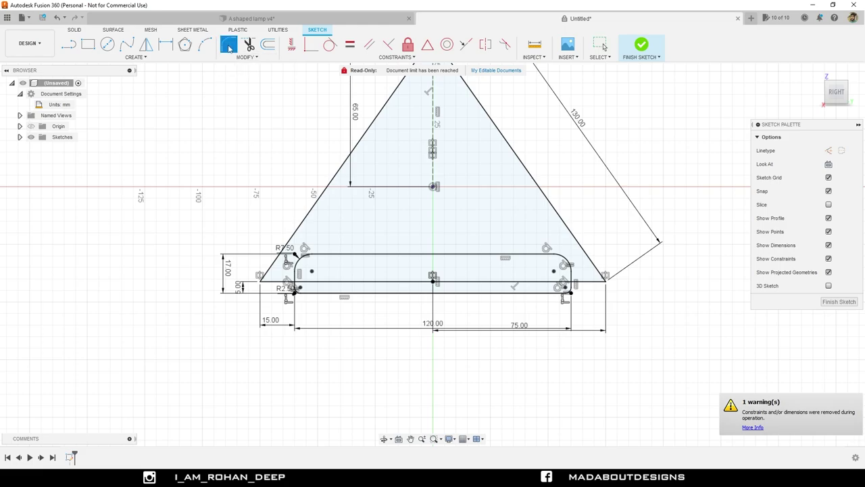
{"action": "scroll", "coordinate": [550, 314], "scroll_direction": "up", "scroll_amount": 2}
{"action": "left_click", "coordinate": [637, 266]}
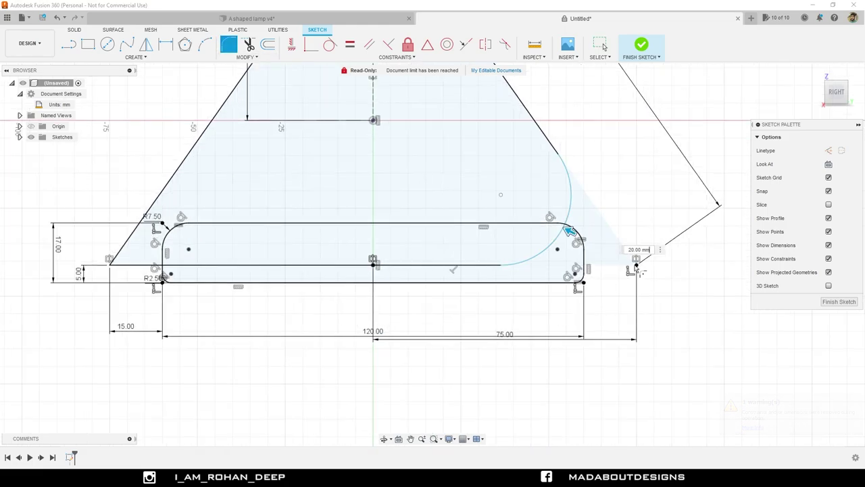
{"action": "scroll", "coordinate": [630, 288], "scroll_direction": "down", "scroll_amount": 2}
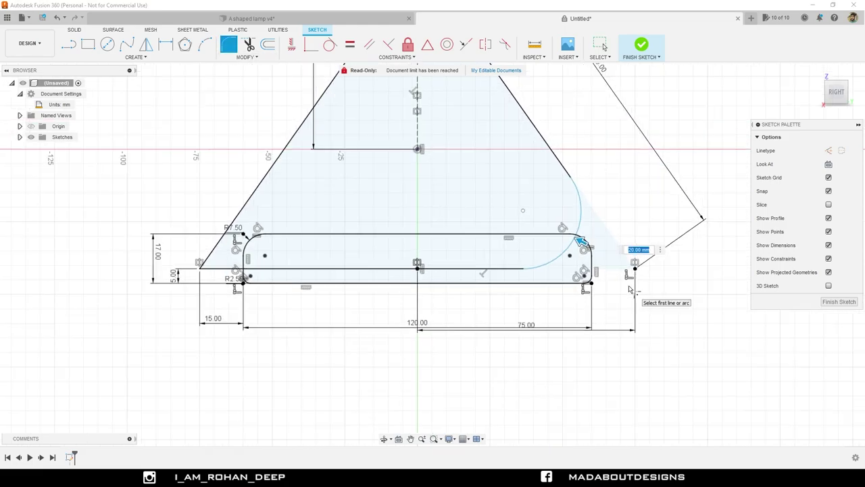
{"action": "type", "text": "7.5"}
{"action": "key", "text": "Return"}
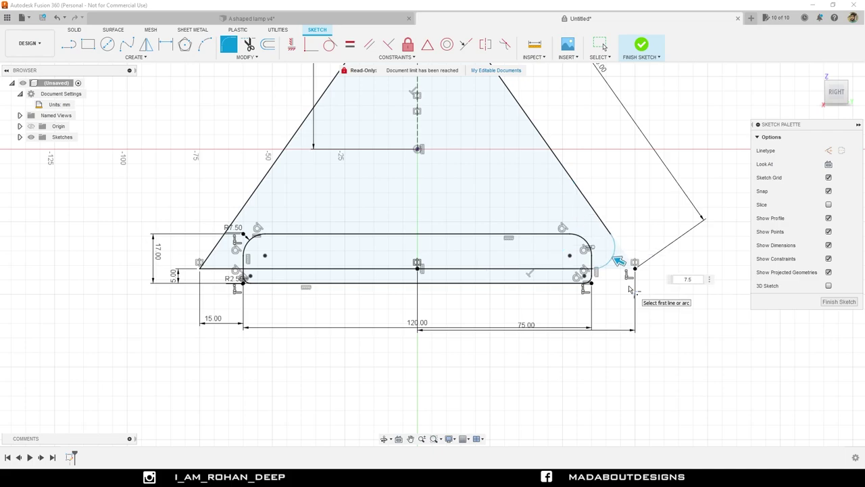
{"action": "scroll", "coordinate": [629, 291], "scroll_direction": "down", "scroll_amount": 3}
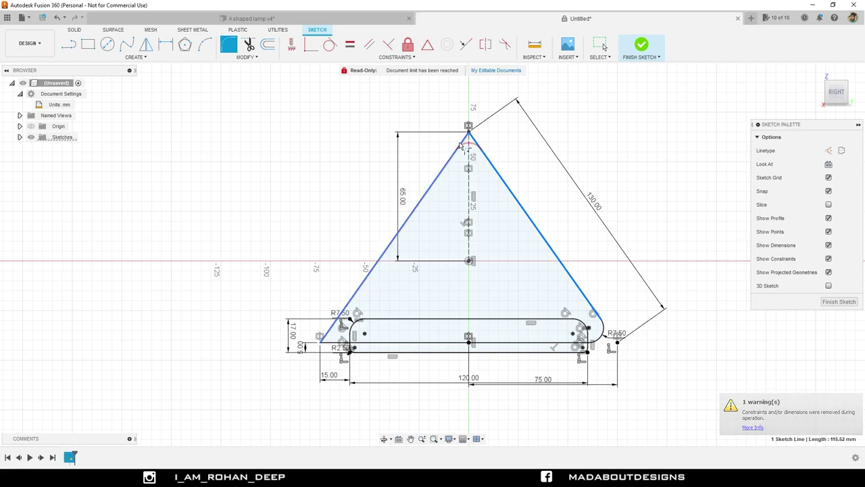
{"action": "left_click", "coordinate": [467, 135]}
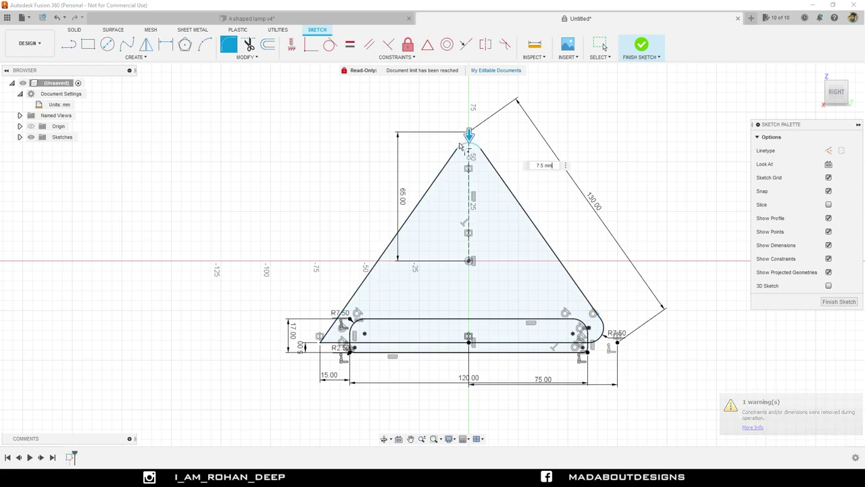
{"action": "left_click", "coordinate": [332, 336]}
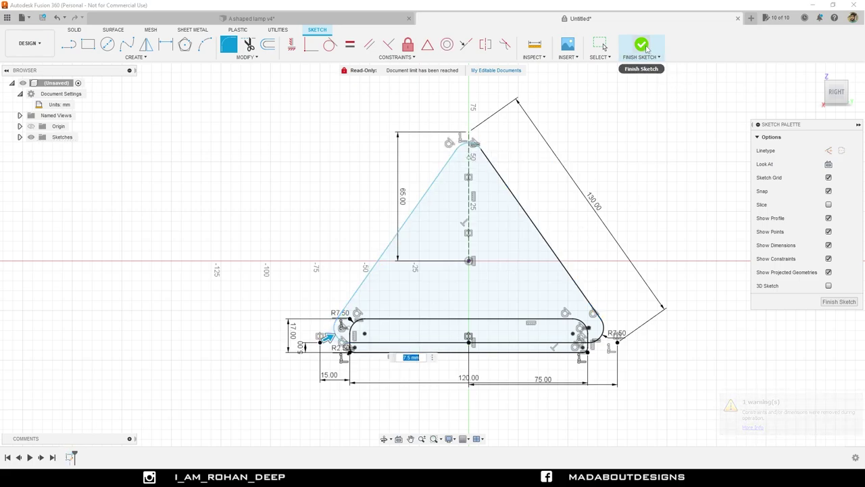
{"action": "key", "text": "Return"}
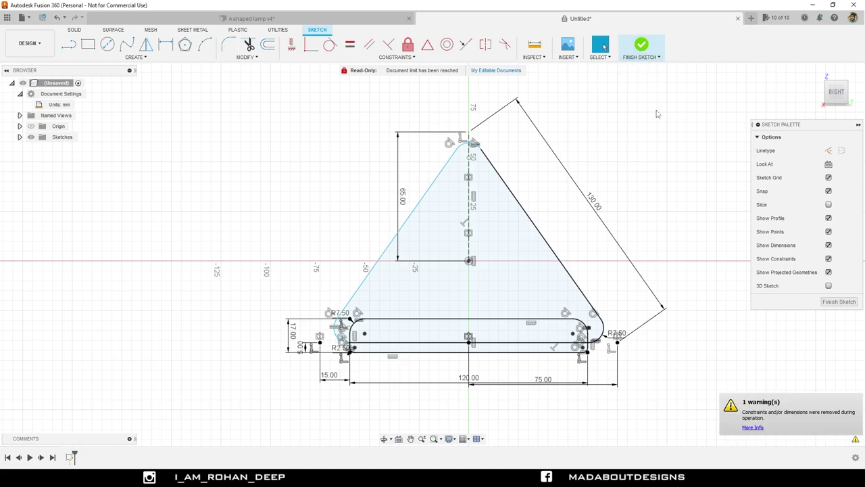
Hide sketch dimensions and constraints, finish the rounded triangle sketch, and start a new sketch
{"action": "left_click", "coordinate": [829, 245]}
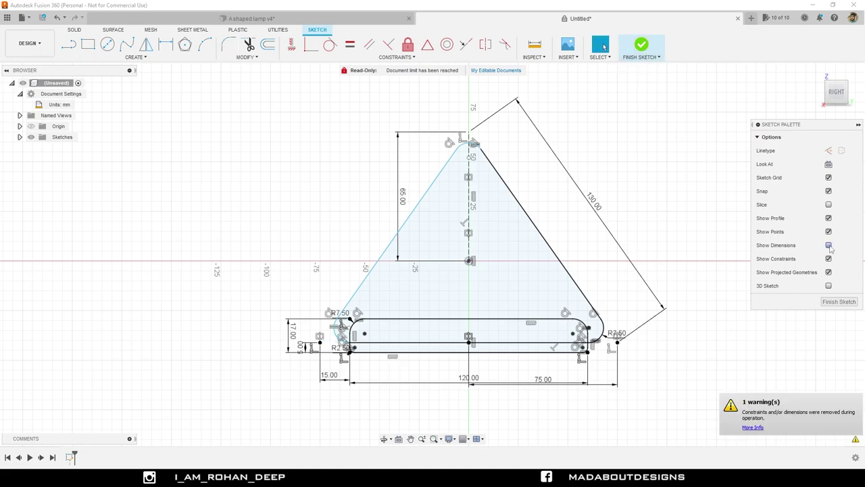
{"action": "left_click", "coordinate": [829, 258]}
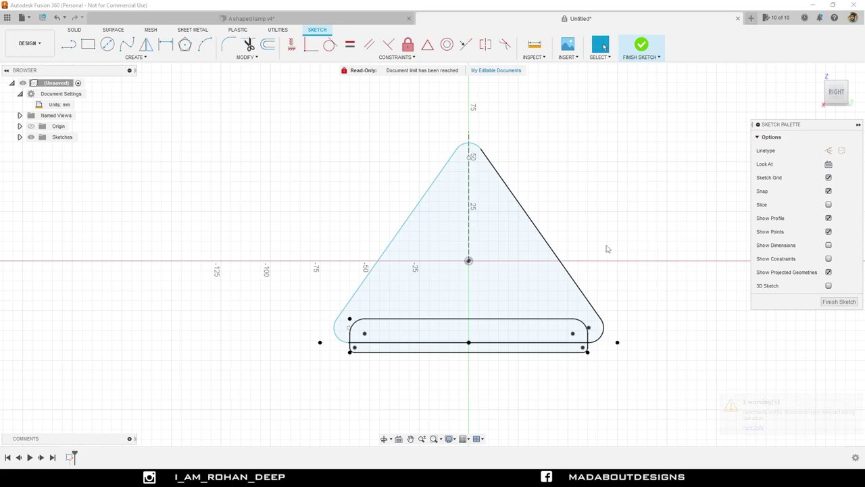
{"action": "mouse_move", "coordinate": [604, 248]}
{"action": "middle_mouse_down", "text": "shift"}
{"action": "mouse_move", "coordinate": [578, 244]}
{"action": "mouse_move", "coordinate": [576, 257]}
{"action": "mouse_move", "coordinate": [619, 191]}
{"action": "middle_mouse_up", "text": "shift"}
{"action": "left_click", "coordinate": [642, 47]}
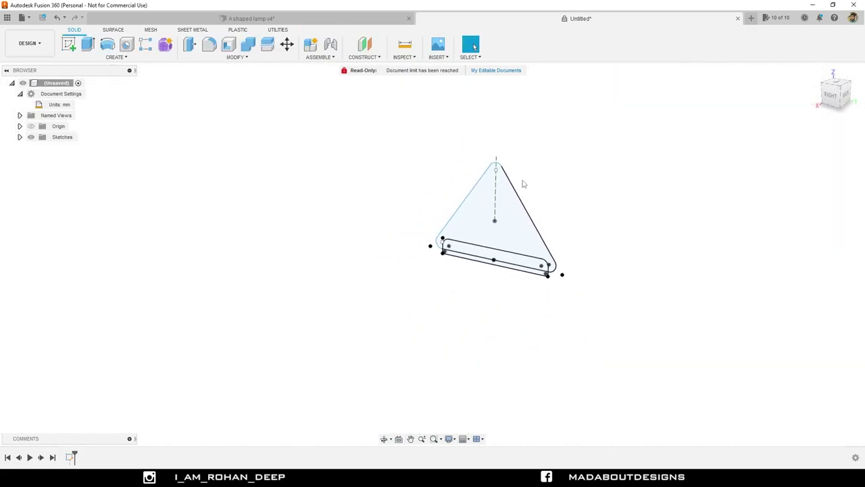
{"action": "left_click", "coordinate": [69, 44]}
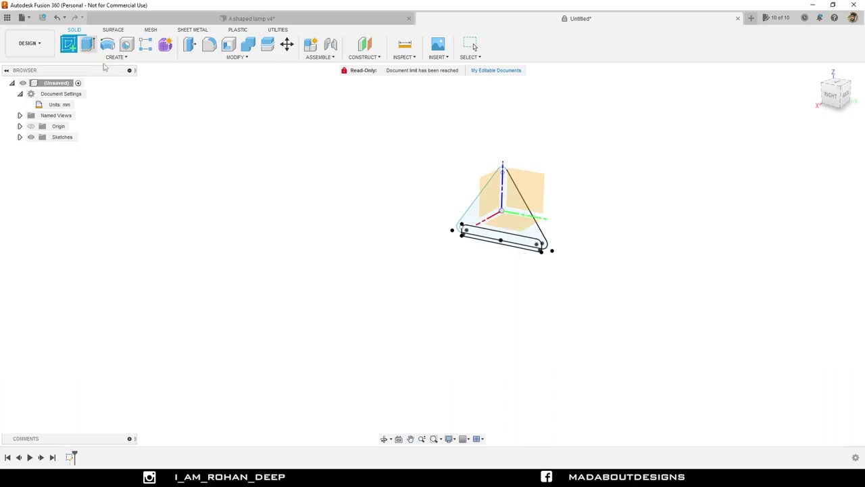
On an origin plane, draw a 400 mm base line running right from the origin
{"action": "left_click", "coordinate": [489, 194]}
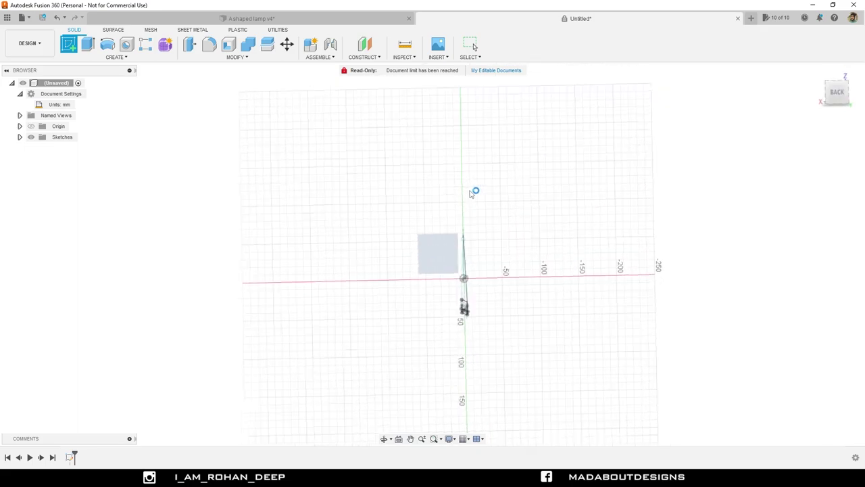
{"action": "scroll", "coordinate": [460, 194], "scroll_direction": "down", "scroll_amount": 2}
{"action": "middle_click_drag", "start_coordinate": [460, 194], "coordinate": [426, 201]}
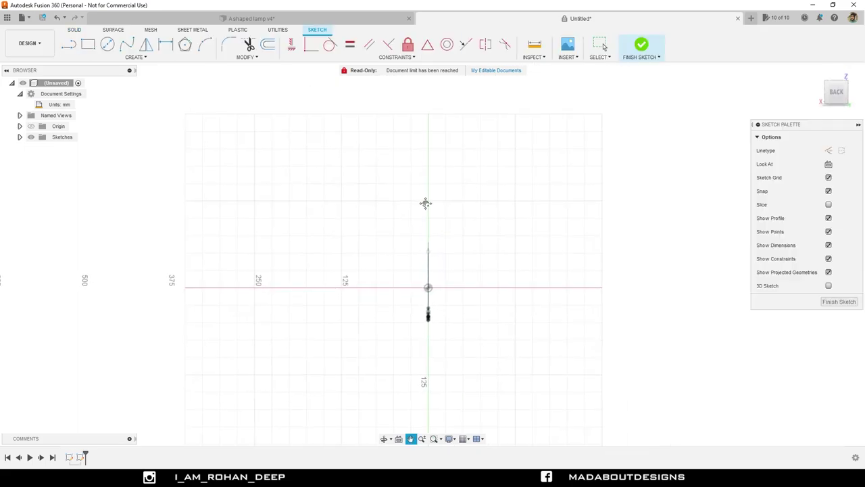
{"action": "left_click", "coordinate": [73, 46]}
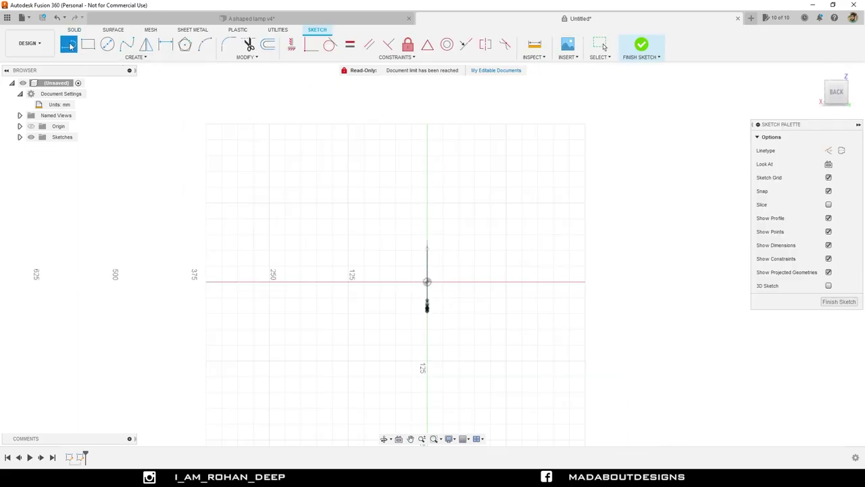
{"action": "scroll", "coordinate": [399, 298], "scroll_direction": "up", "scroll_amount": 3}
{"action": "left_click_drag", "start_coordinate": [438, 278], "coordinate": [533, 280]}
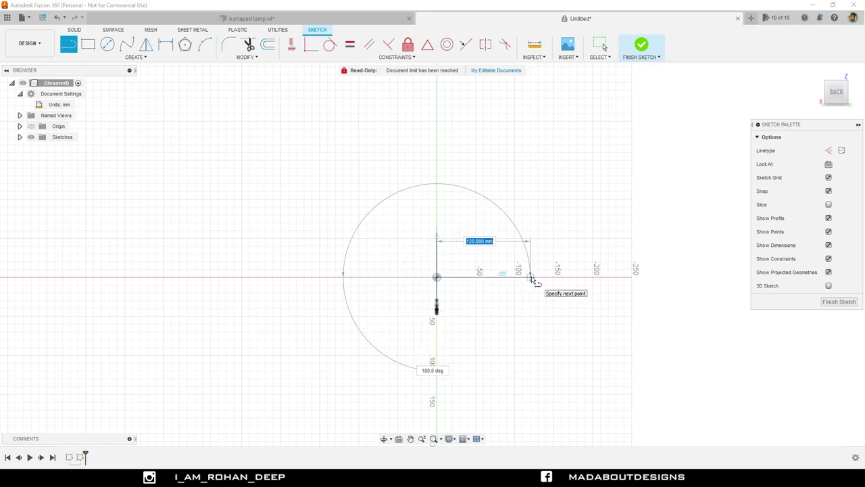
{"action": "mouse_move", "coordinate": [533, 280]}
{"action": "left_mouse_down"}
{"action": "mouse_move", "coordinate": [506, 224]}
{"action": "mouse_move", "coordinate": [542, 281]}
{"action": "left_mouse_up"}
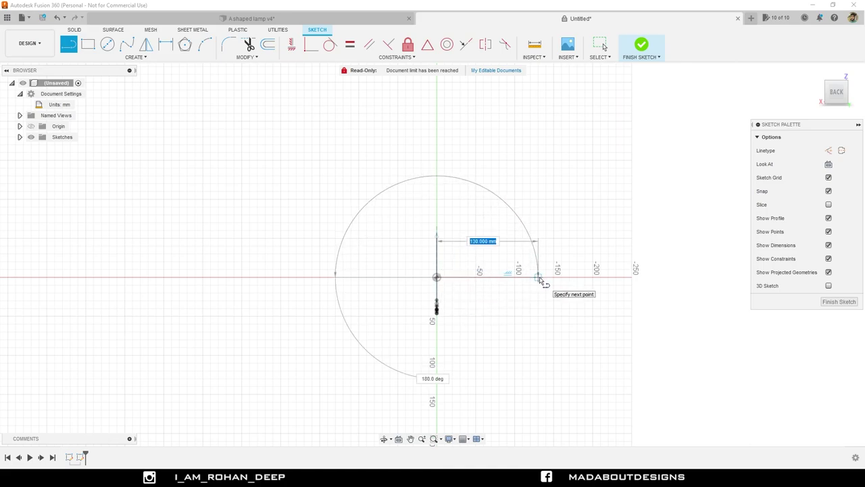
{"action": "key", "text": "Return"}
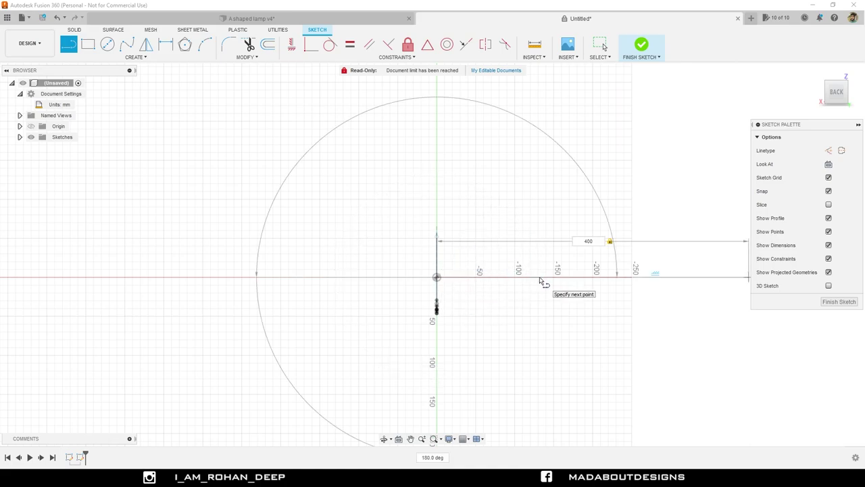
{"action": "key", "text": "Return"}
{"action": "scroll", "coordinate": [541, 282], "scroll_direction": "down", "scroll_amount": 5}
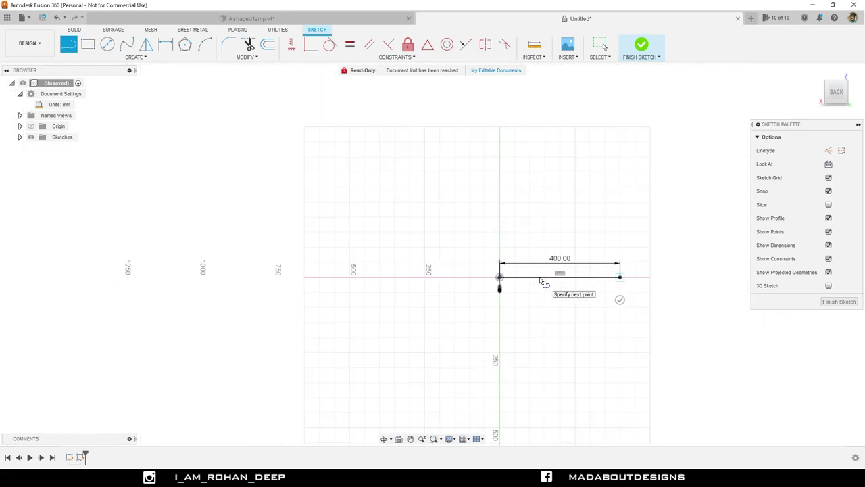
{"action": "mouse_move", "coordinate": [514, 282]}
{"action": "middle_mouse_down"}
{"action": "mouse_move", "coordinate": [510, 398]}
{"action": "mouse_move", "coordinate": [507, 391]}
{"action": "middle_mouse_up"}
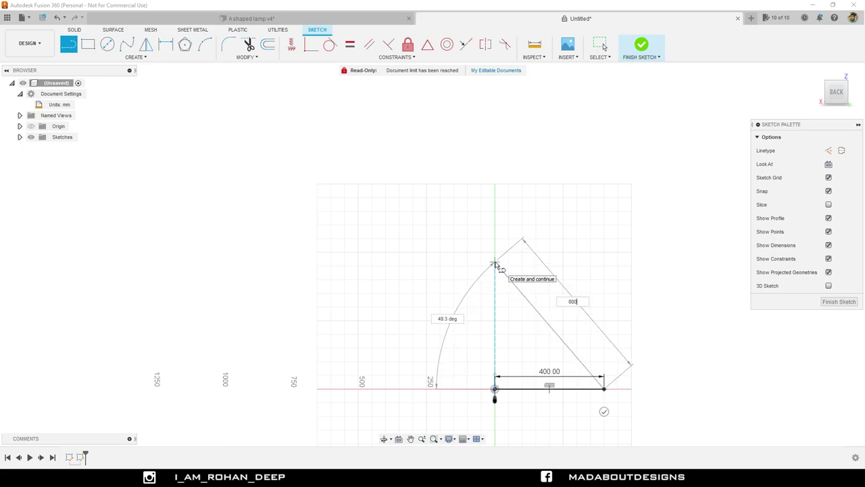
Add two 800 mm sides at 60° and close the triangle back at the origin
{"action": "key", "text": "Tab"}
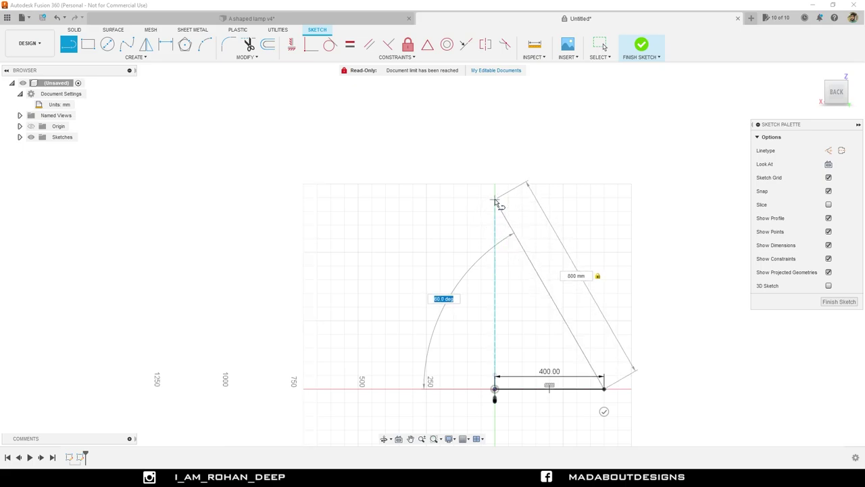
{"action": "left_click", "coordinate": [495, 197]}
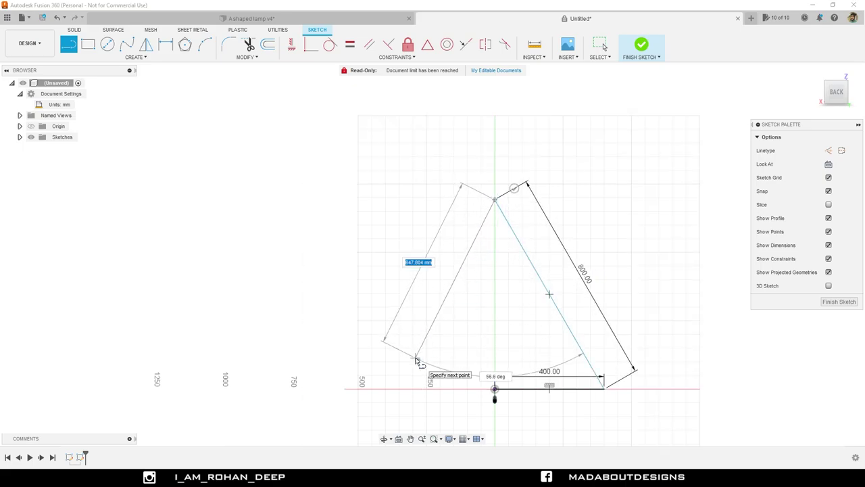
{"action": "middle_click_drag", "start_coordinate": [418, 360], "coordinate": [416, 328]}
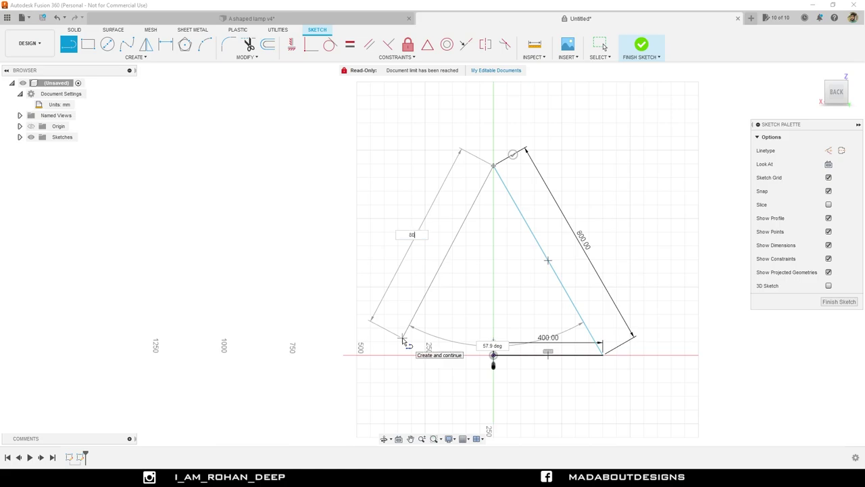
{"action": "type", "text": "80"}
{"action": "key", "text": "Tab"}
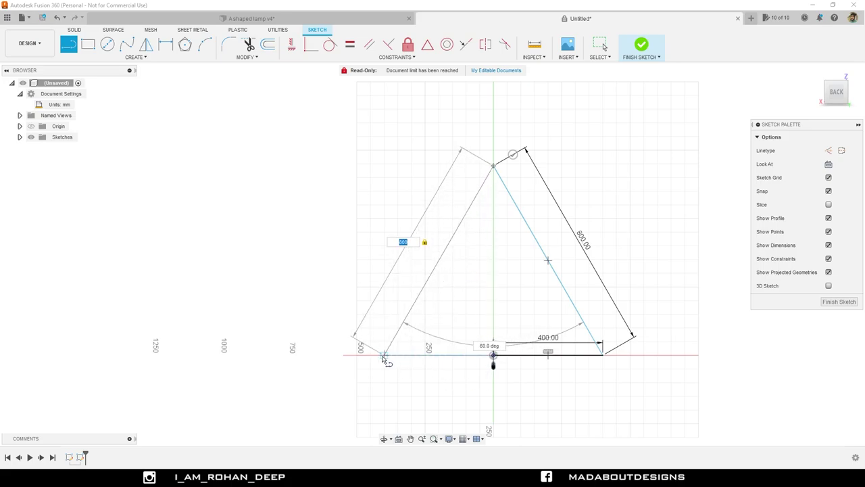
{"action": "left_click", "coordinate": [384, 356]}
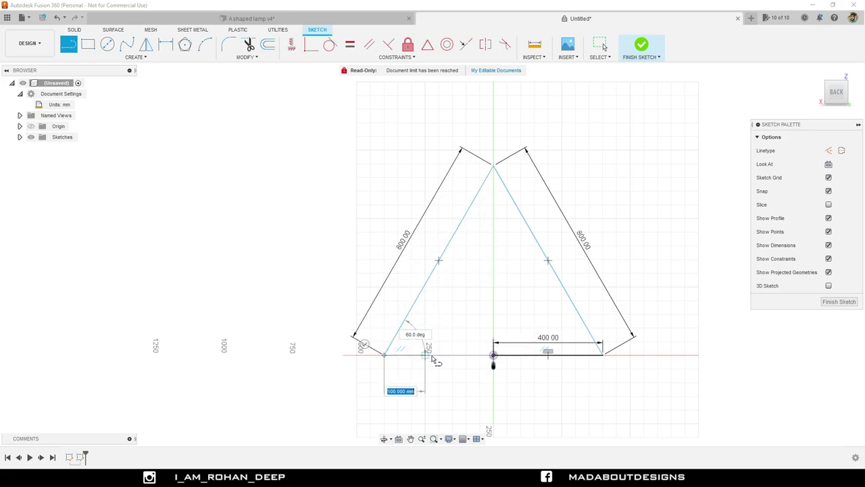
{"action": "left_click", "coordinate": [494, 356]}
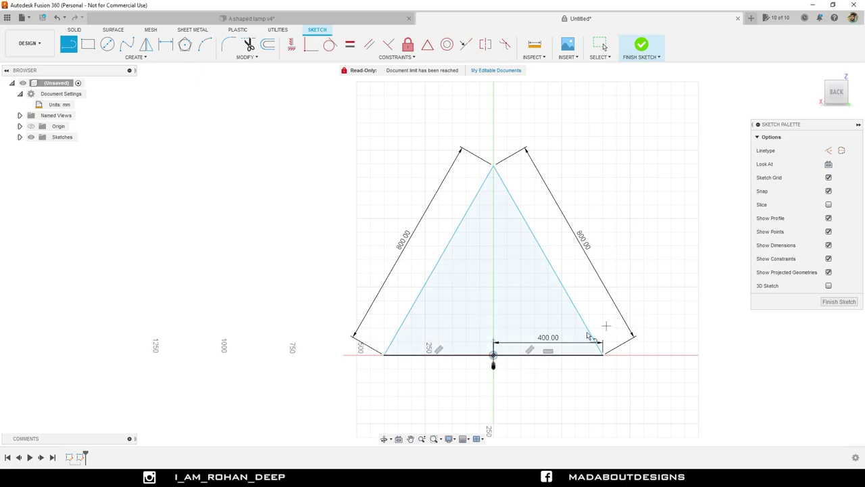
{"action": "scroll", "coordinate": [527, 351], "scroll_direction": "up", "scroll_amount": 5}
{"action": "mouse_move", "coordinate": [498, 376]}
{"action": "middle_mouse_down", "text": "shift"}
{"action": "mouse_move", "coordinate": [479, 381]}
{"action": "mouse_move", "coordinate": [487, 369]}
{"action": "mouse_move", "coordinate": [504, 369]}
{"action": "middle_mouse_up", "text": "shift"}
{"action": "key", "text": "l"}
{"action": "scroll", "coordinate": [517, 360], "scroll_direction": "down", "scroll_amount": 3}
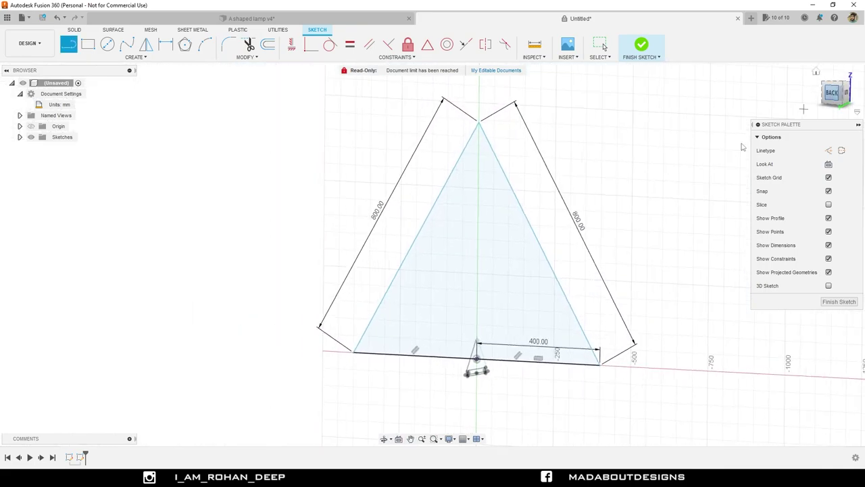
Fillet the large triangle's bottom-left corner with a 175 mm radius
{"action": "middle_click_drag", "start_coordinate": [446, 268], "coordinate": [417, 280]}
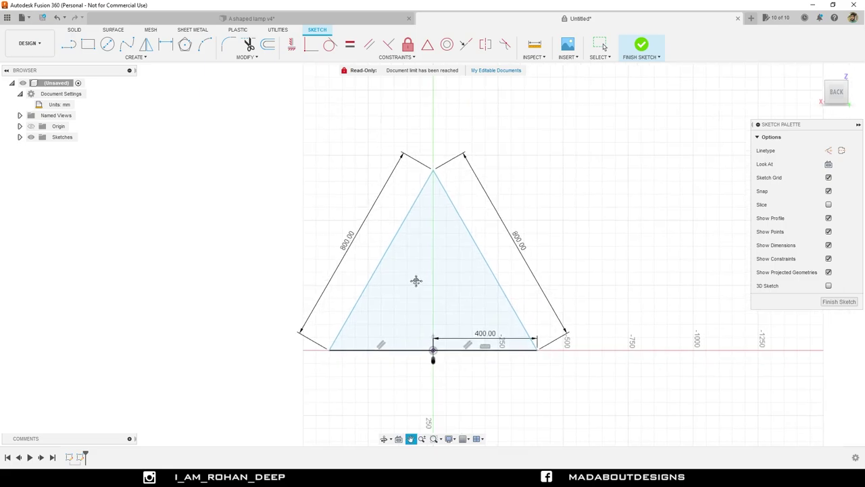
{"action": "key", "text": "l"}
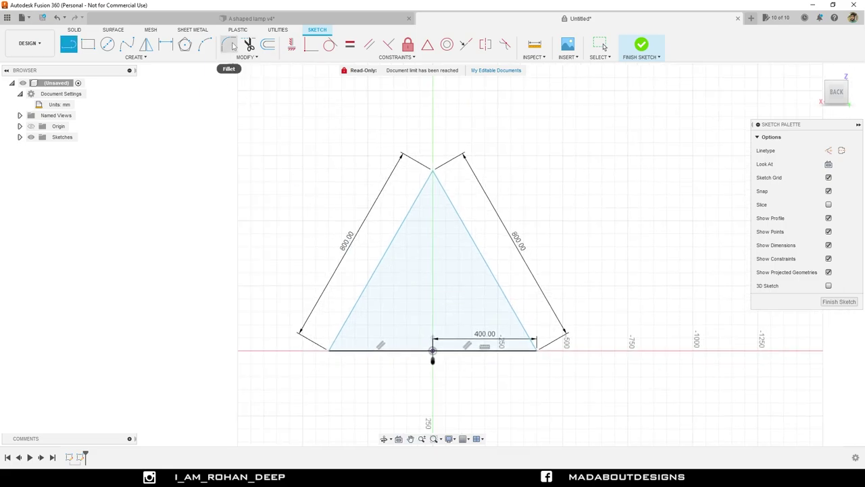
{"action": "left_click", "coordinate": [230, 45]}
{"action": "left_click", "coordinate": [329, 349]}
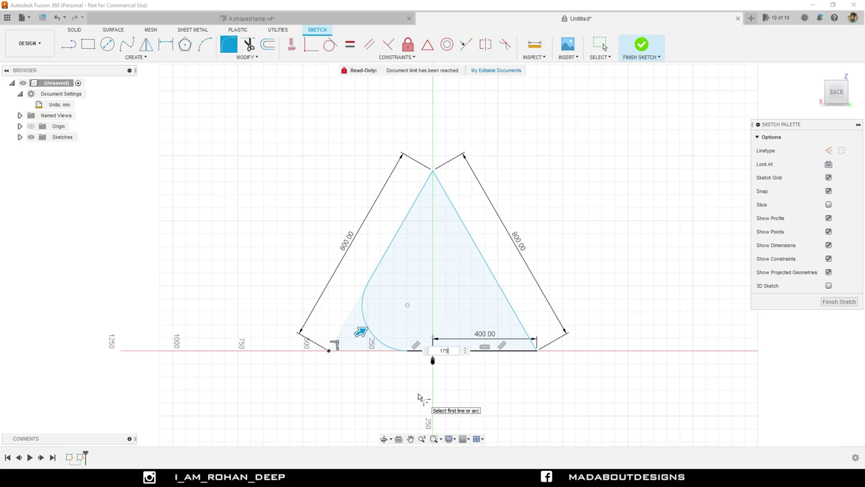
{"action": "scroll", "coordinate": [457, 349], "scroll_direction": "up", "scroll_amount": 2}
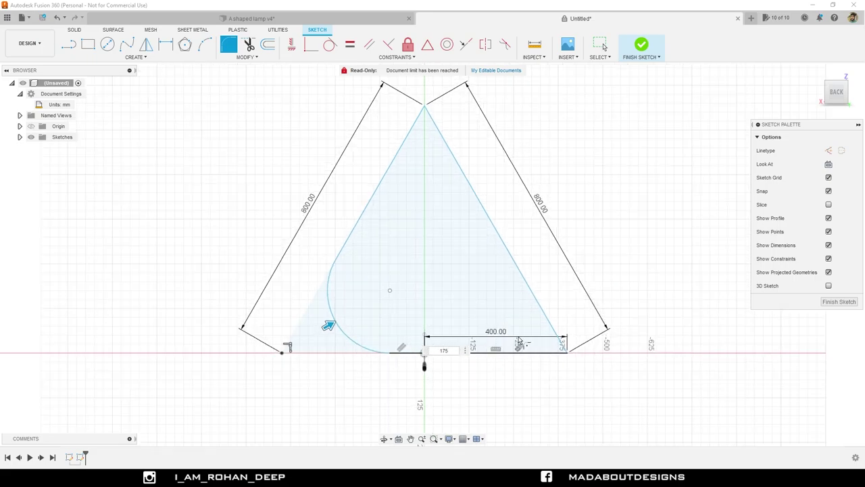
{"action": "key", "text": "Return"}
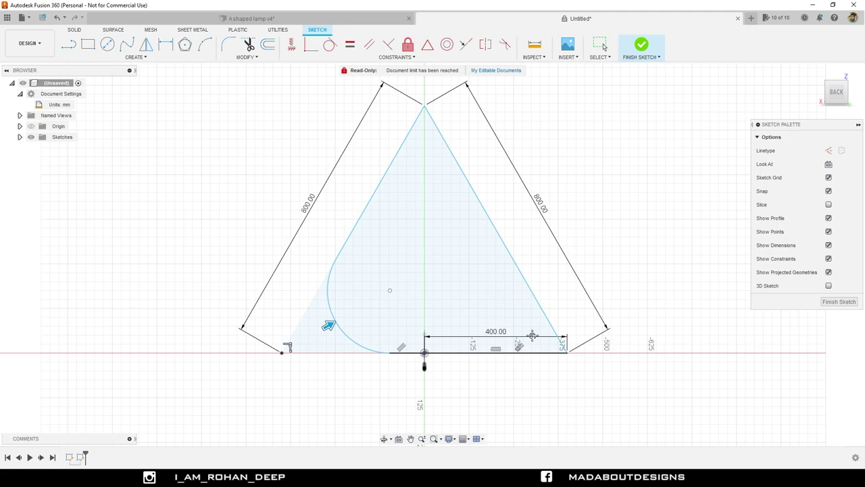
Fillet the bottom-right corner and top apex at 175 mm as well
{"action": "key", "text": "Return"}
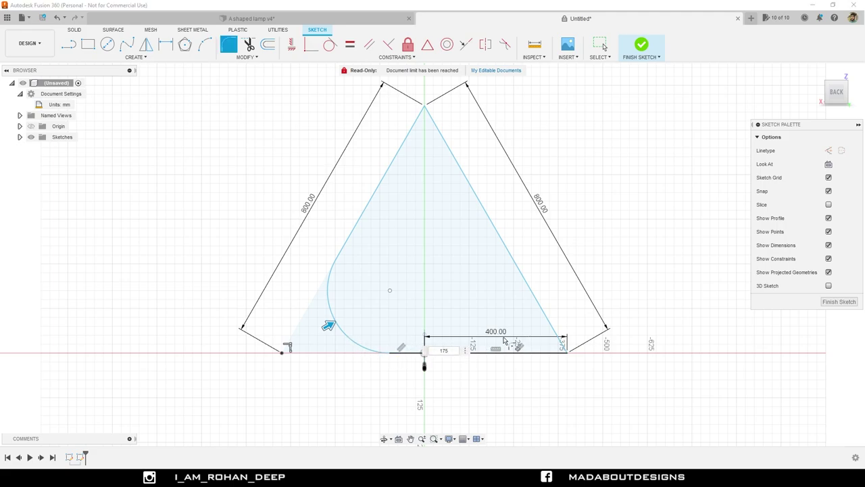
{"action": "middle_click_drag", "start_coordinate": [471, 343], "coordinate": [465, 358]}
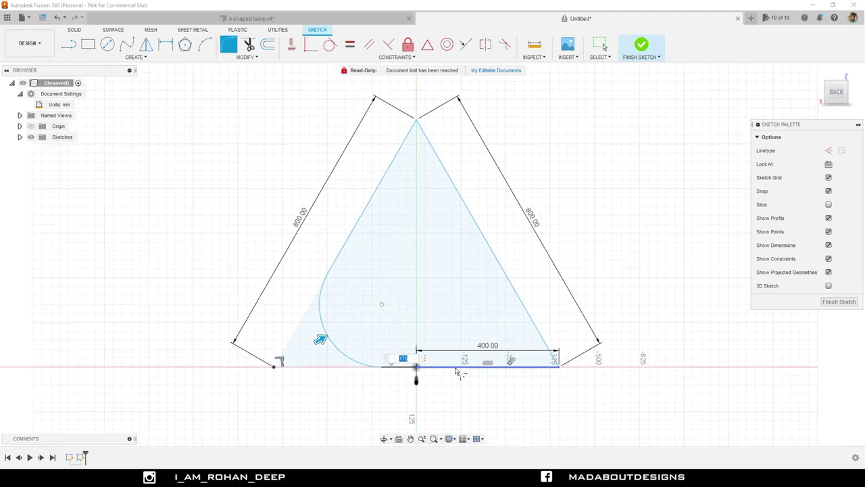
{"action": "scroll", "coordinate": [554, 365], "scroll_direction": "down", "scroll_amount": 1}
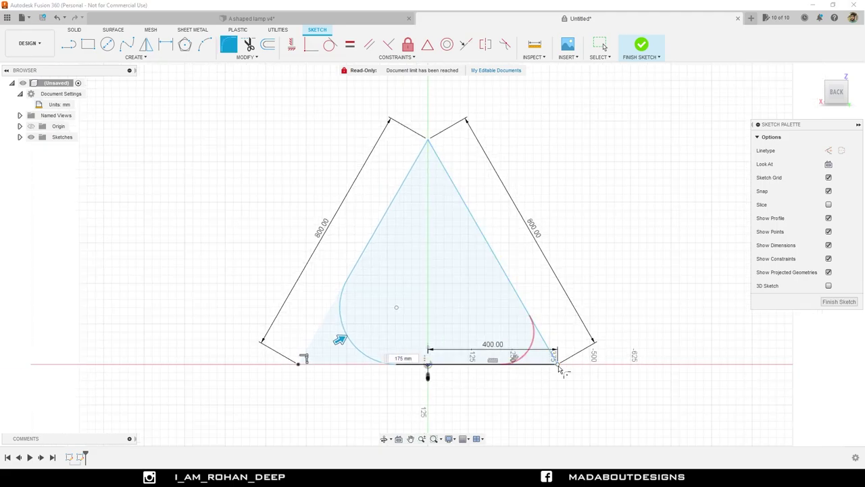
{"action": "left_click", "coordinate": [558, 365]}
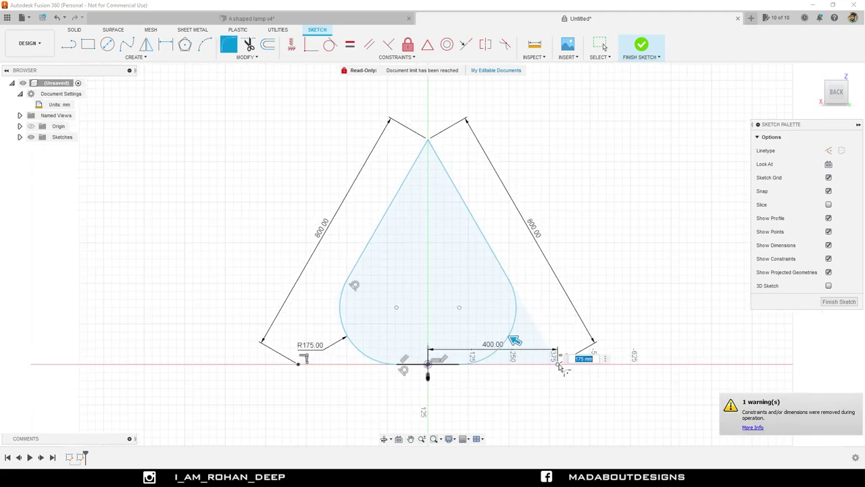
{"action": "left_click", "coordinate": [429, 142]}
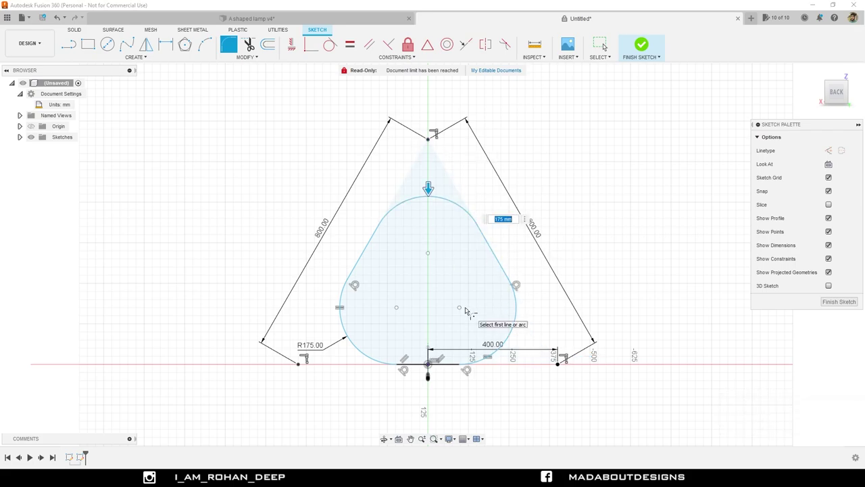
{"action": "key", "text": "Escape"}
{"action": "scroll", "coordinate": [455, 267], "scroll_direction": "down", "scroll_amount": 3}
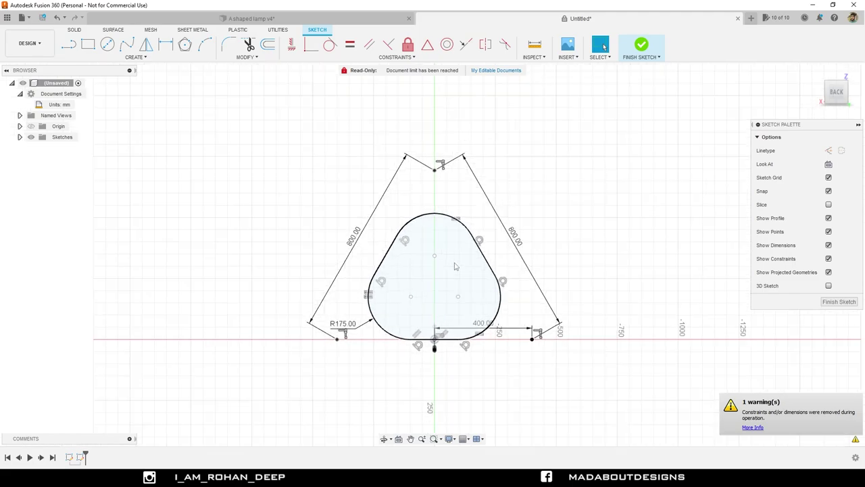
{"action": "middle_click_drag", "start_coordinate": [434, 269], "coordinate": [362, 303]}
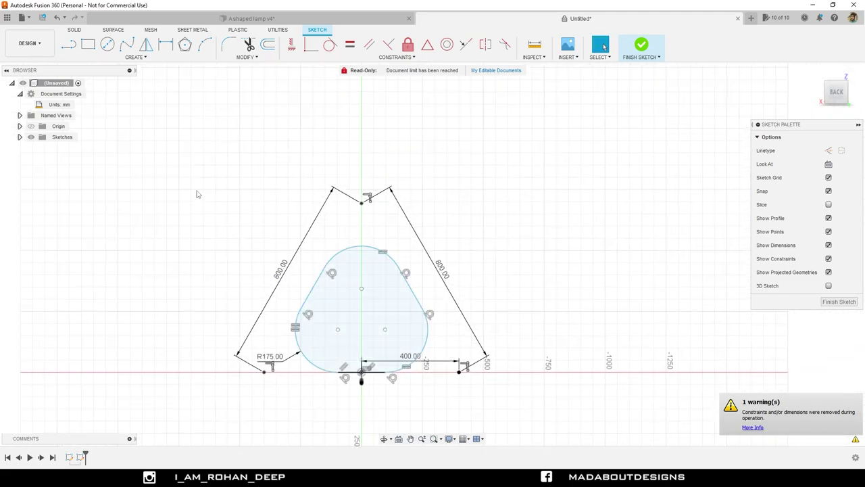
Draw a 5 mm by 1000 mm rectangle rising from the shape's top as the hanging rod
{"action": "left_click", "coordinate": [88, 44]}
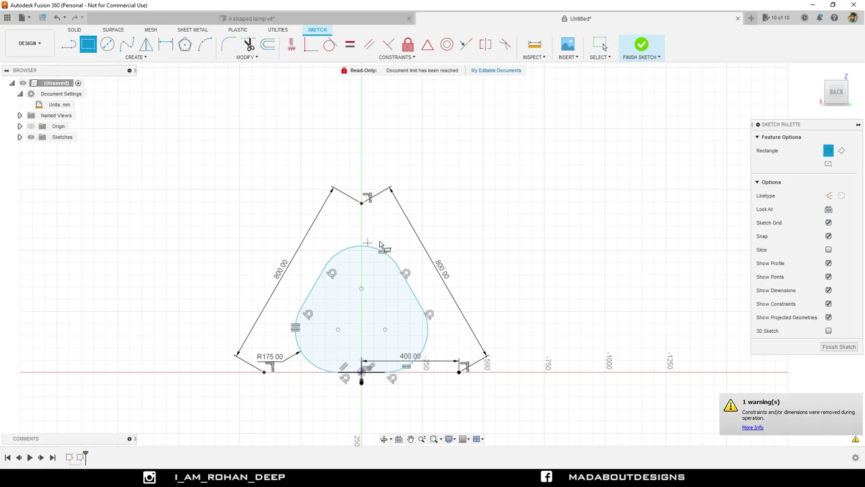
{"action": "scroll", "coordinate": [378, 230], "scroll_direction": "up", "scroll_amount": 2}
{"action": "scroll", "coordinate": [338, 274], "scroll_direction": "up", "scroll_amount": 3}
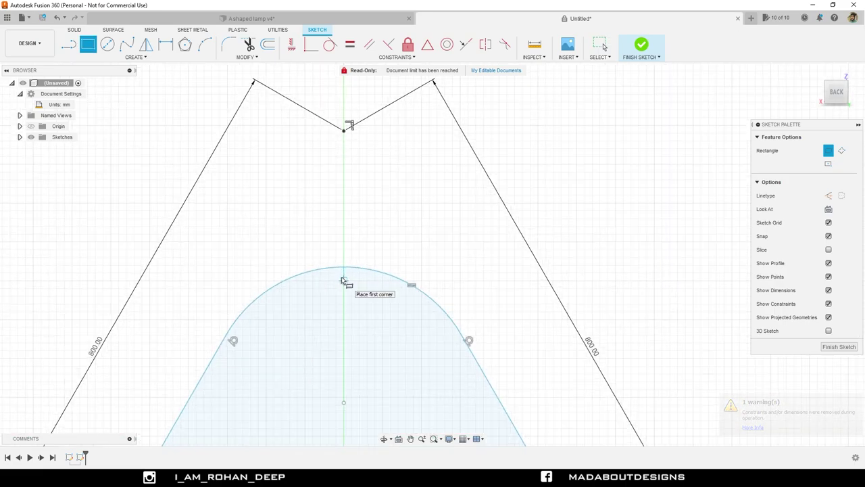
{"action": "scroll", "coordinate": [345, 272], "scroll_direction": "down", "scroll_amount": 5}
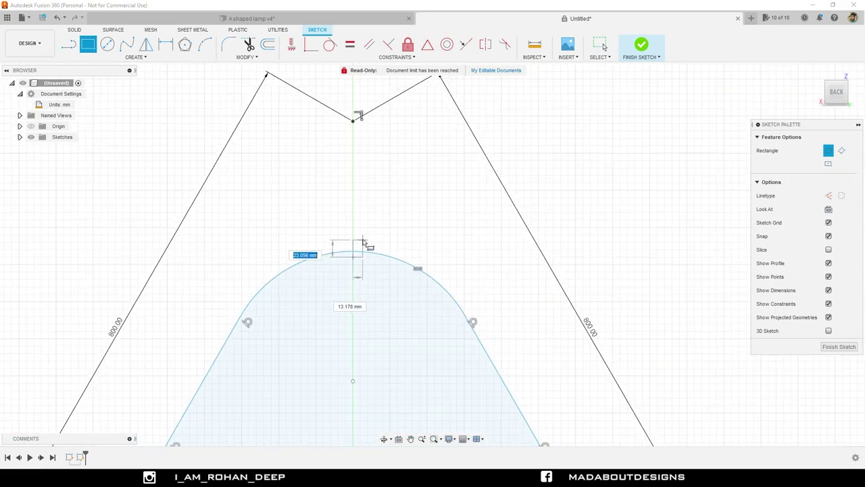
{"action": "left_click", "coordinate": [362, 241]}
{"action": "middle_click_drag", "start_coordinate": [362, 242], "coordinate": [363, 364]}
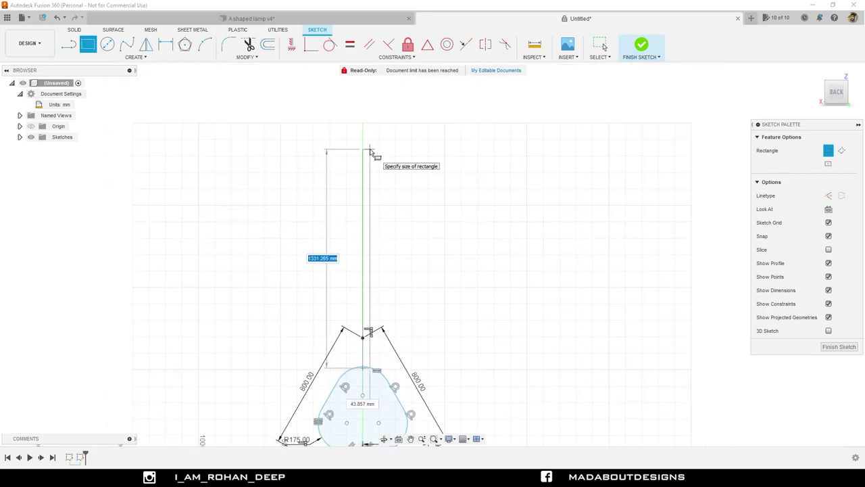
{"action": "key", "text": "Tab"}
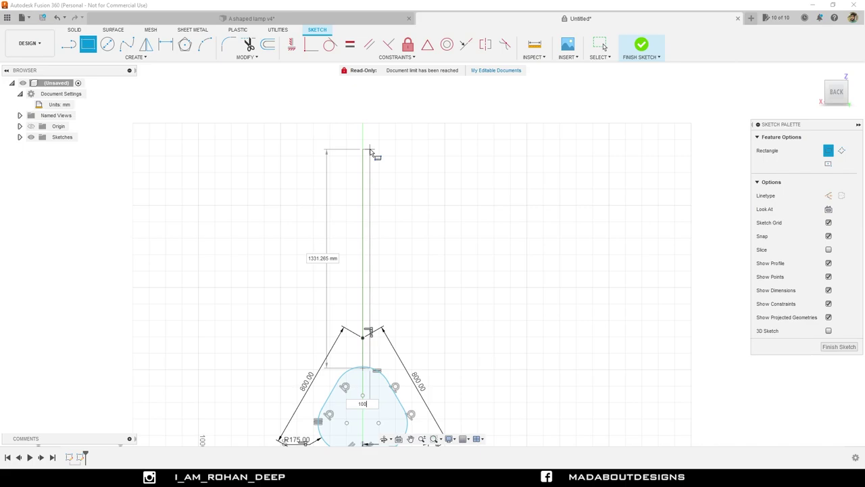
{"action": "key", "text": "Tab"}
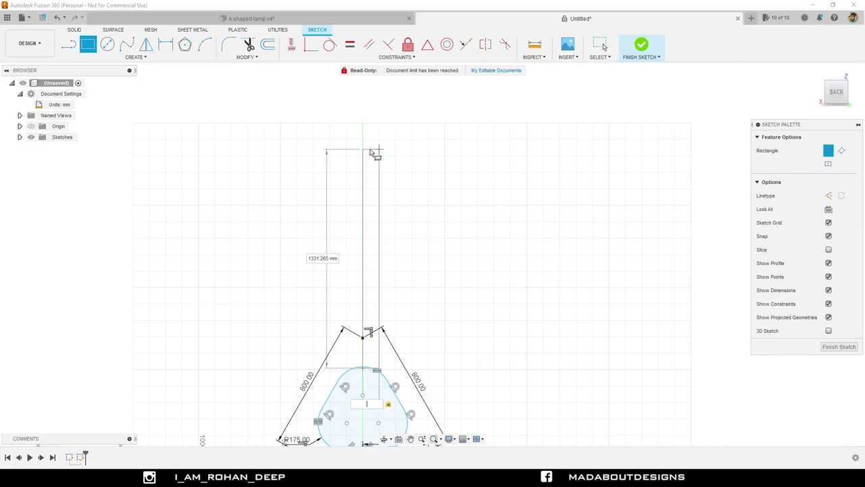
{"action": "type", "text": "100"}
{"action": "key", "text": "Tab"}
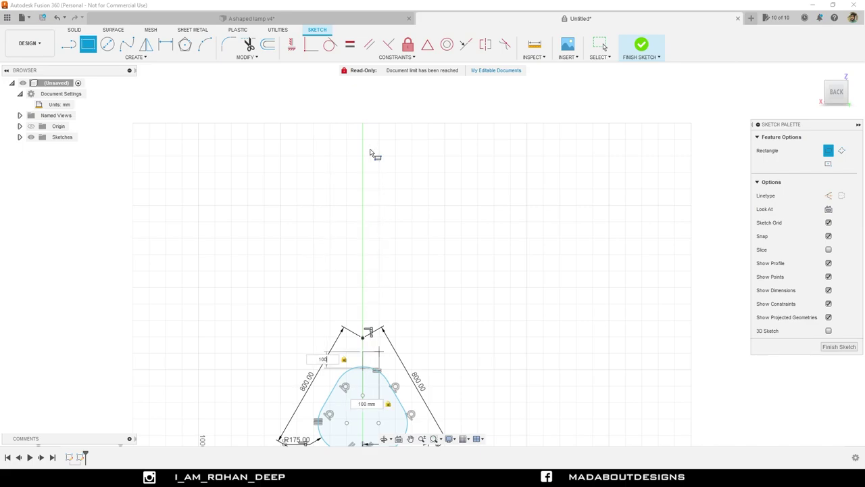
{"action": "key", "text": "Tab"}
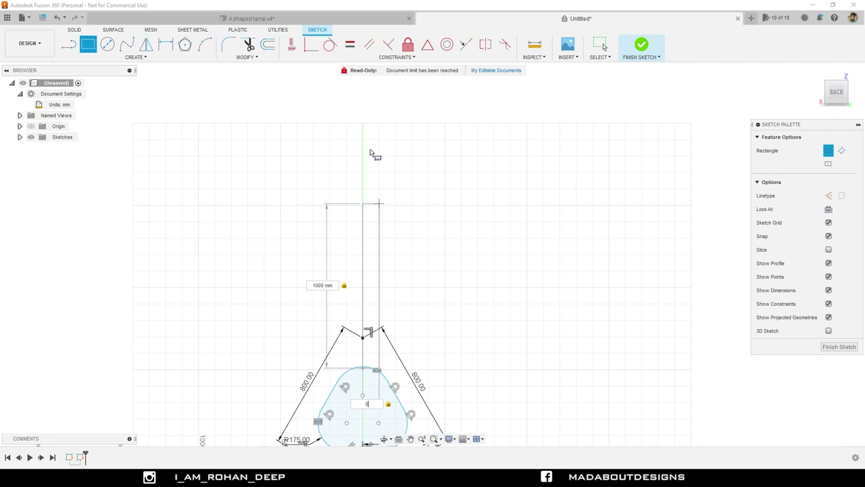
{"action": "type", "text": "5"}
{"action": "key", "text": "Return"}
Hide the sketch constraints and dimensions in the Sketch Palette
{"action": "scroll", "coordinate": [358, 358], "scroll_direction": "up", "scroll_amount": 5}
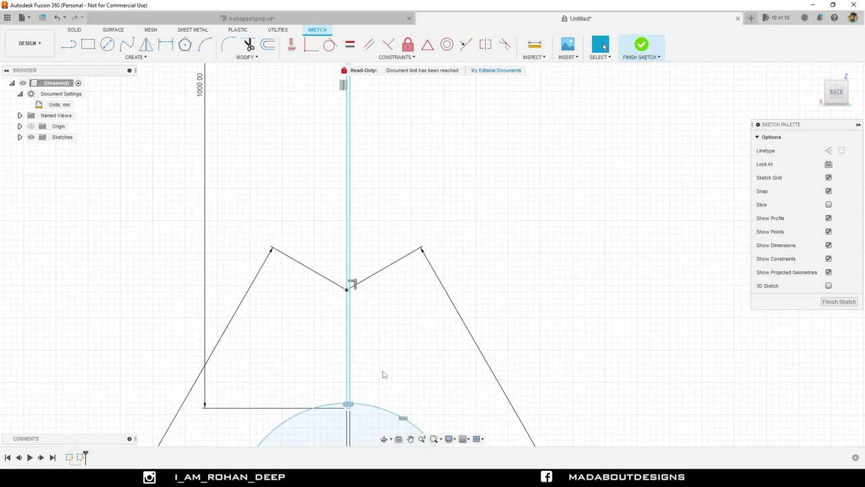
{"action": "scroll", "coordinate": [482, 361], "scroll_direction": "down", "scroll_amount": 2}
{"action": "scroll", "coordinate": [483, 362], "scroll_direction": "down", "scroll_amount": 1}
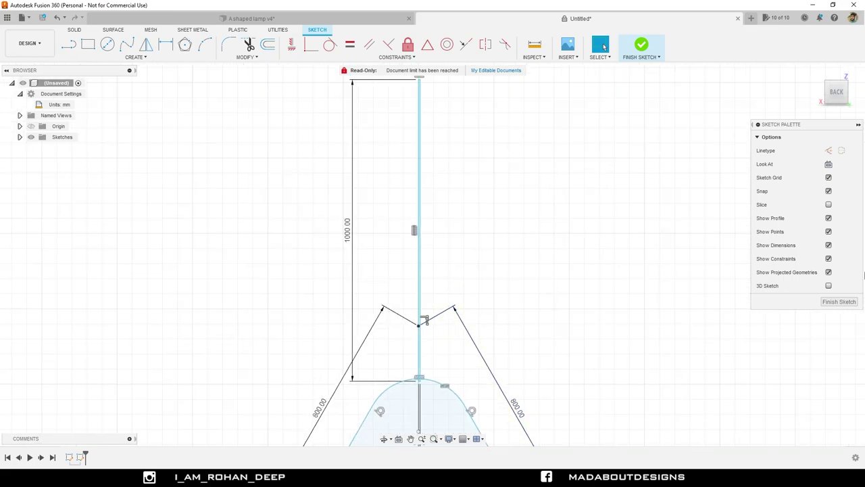
{"action": "left_click", "coordinate": [829, 258]}
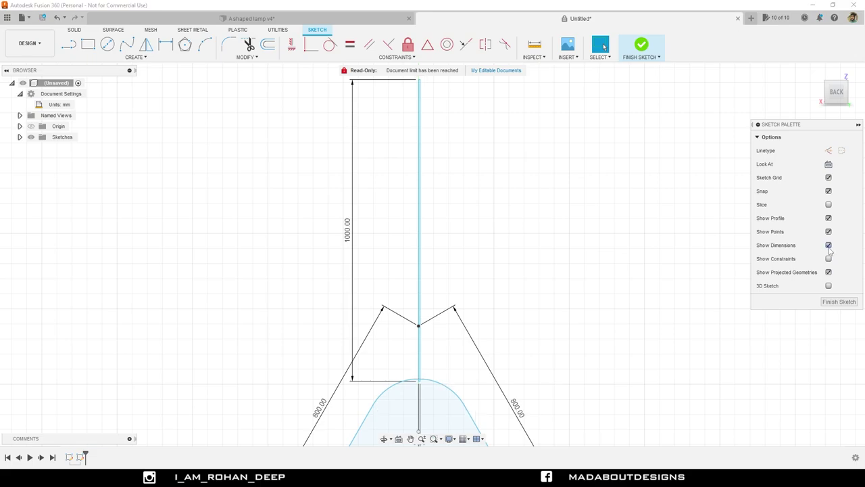
{"action": "left_click", "coordinate": [829, 244]}
{"action": "scroll", "coordinate": [522, 348], "scroll_direction": "down", "scroll_amount": 3}
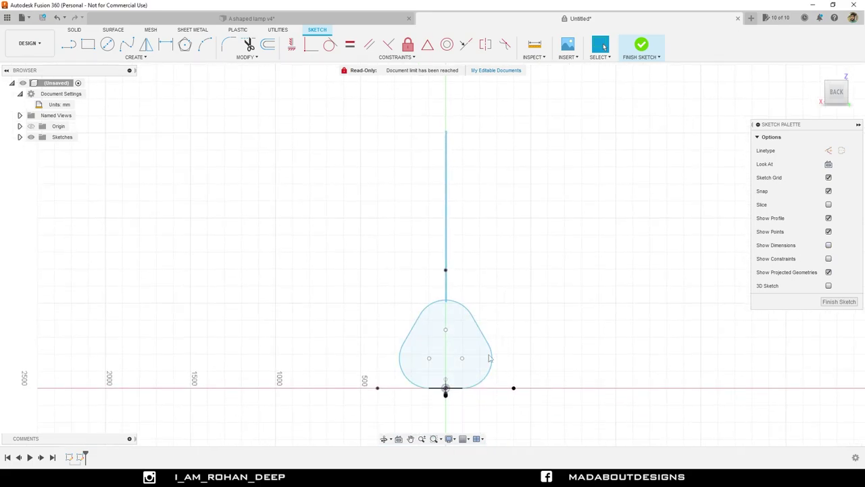
{"action": "scroll", "coordinate": [513, 331], "scroll_direction": "down", "scroll_amount": 1}
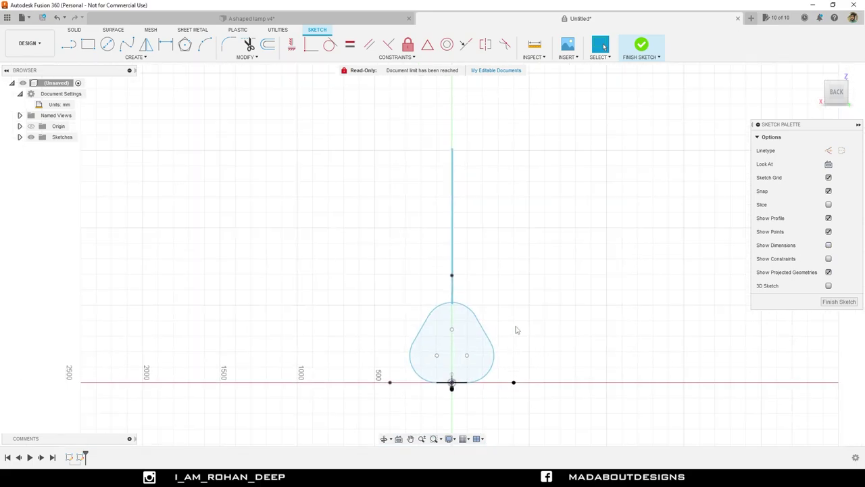
Finish the sketch and sweep the small triangle profile along the rounded-triangle outline path
{"action": "left_click", "coordinate": [642, 44]}
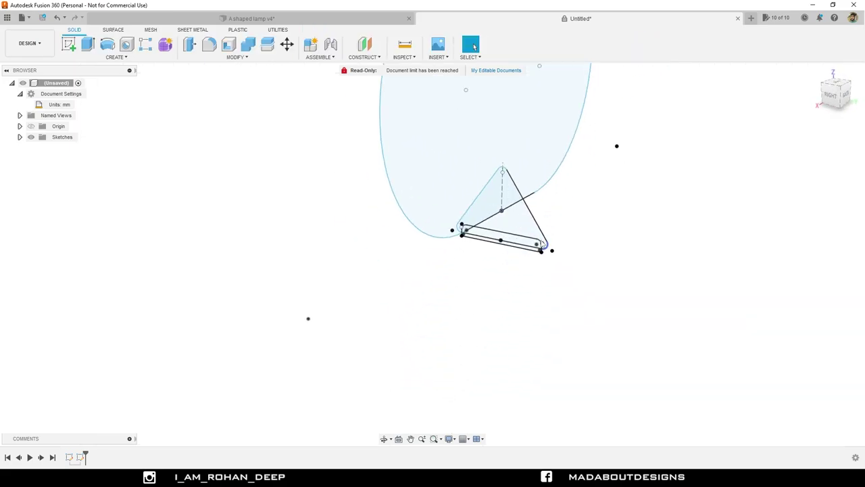
{"action": "mouse_move", "coordinate": [547, 244]}
{"action": "middle_mouse_down", "text": "shift"}
{"action": "mouse_move", "coordinate": [572, 264]}
{"action": "mouse_move", "coordinate": [531, 309]}
{"action": "mouse_move", "coordinate": [581, 303]}
{"action": "mouse_move", "coordinate": [524, 313]}
{"action": "middle_mouse_up", "text": "shift"}
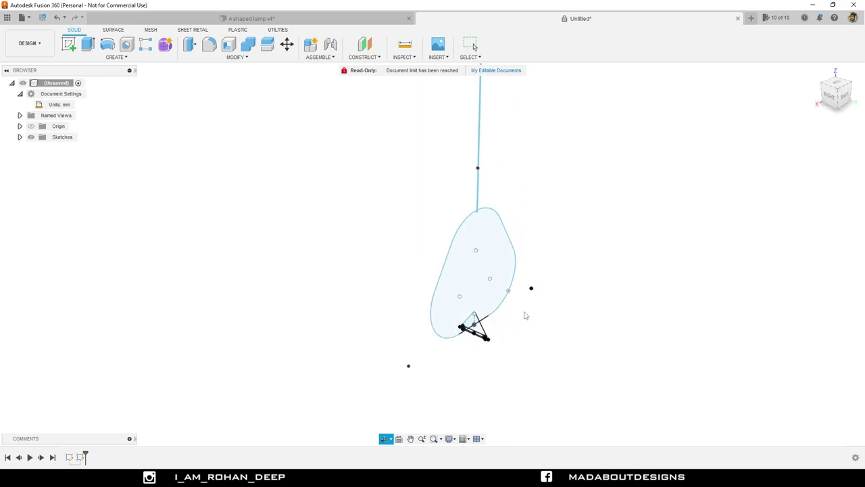
{"action": "left_click", "coordinate": [116, 57]}
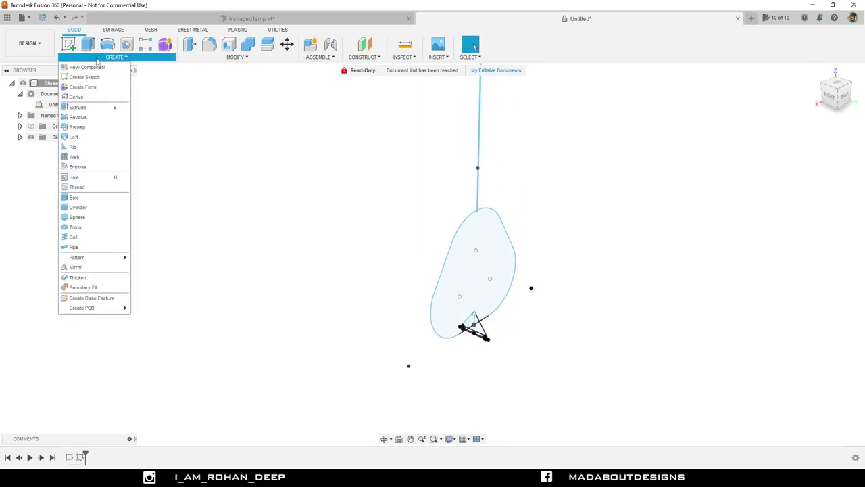
{"action": "left_click", "coordinate": [79, 128]}
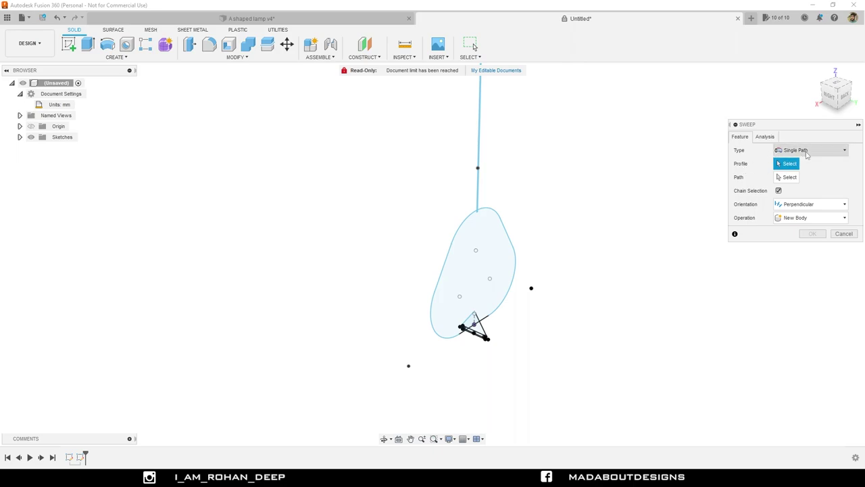
{"action": "scroll", "coordinate": [495, 331], "scroll_direction": "up", "scroll_amount": 6}
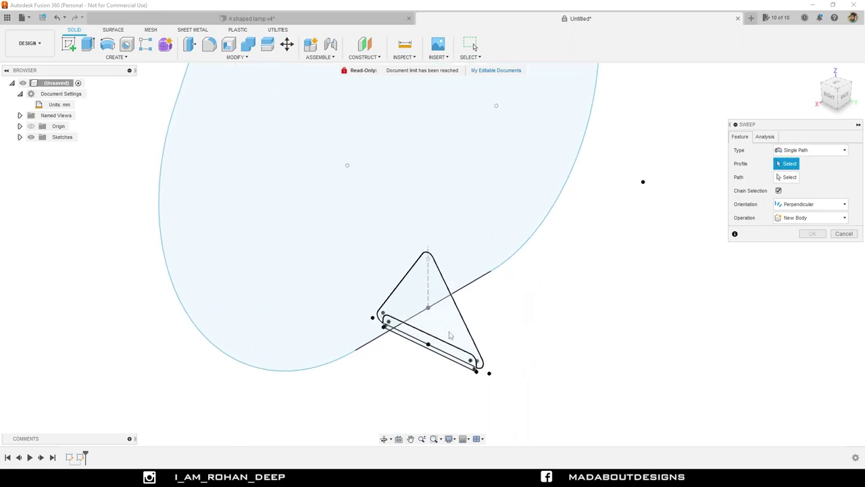
{"action": "left_click", "coordinate": [452, 329]}
{"action": "scroll", "coordinate": [547, 304], "scroll_direction": "down", "scroll_amount": 3}
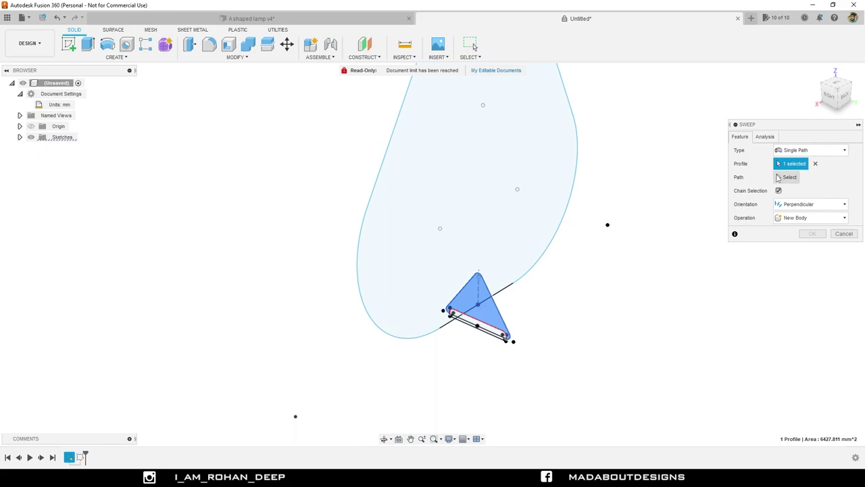
{"action": "left_click", "coordinate": [786, 178]}
{"action": "scroll", "coordinate": [612, 238], "scroll_direction": "down", "scroll_amount": 2}
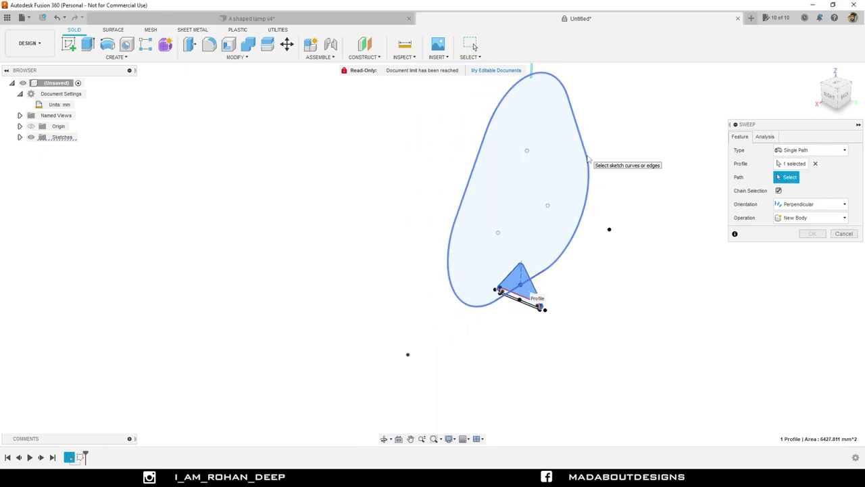
{"action": "left_click", "coordinate": [587, 165]}
Give the sweep a 360° twist angle and create the twisted body
{"action": "middle_click_drag", "start_coordinate": [469, 292], "coordinate": [547, 329], "text": "shift"}
{"action": "left_click", "coordinate": [805, 246]}
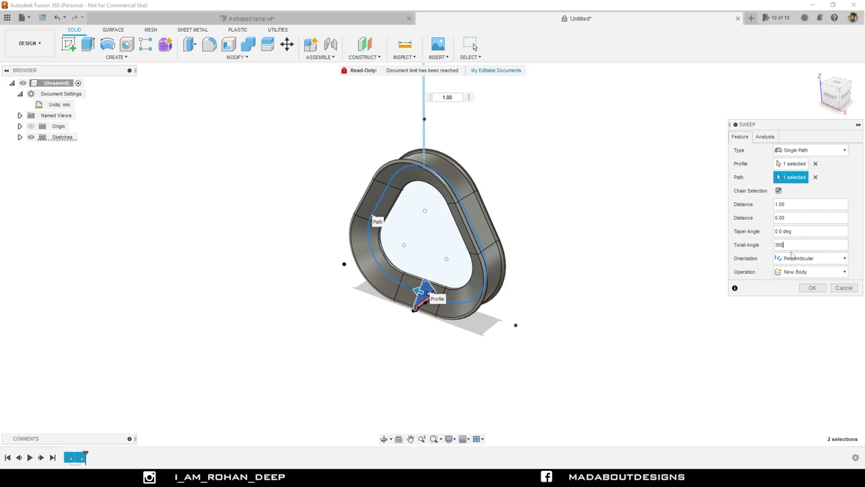
{"action": "key", "text": "Tab"}
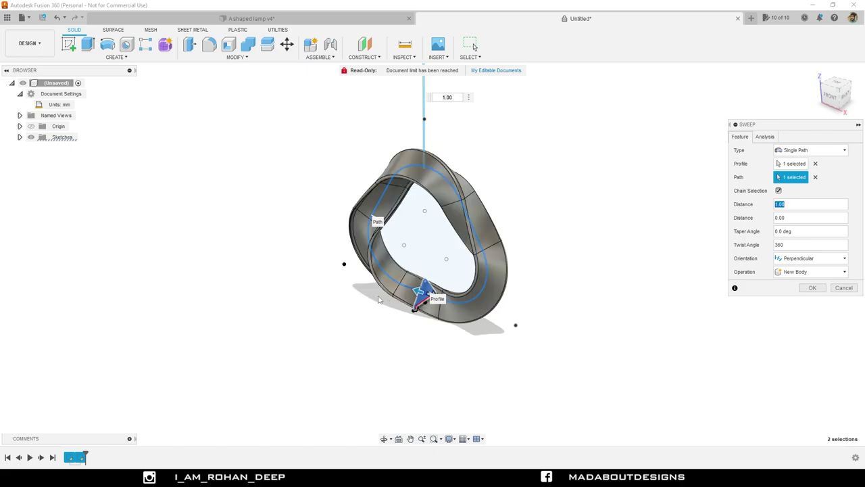
{"action": "middle_click_drag", "start_coordinate": [379, 300], "coordinate": [403, 284], "text": "shift"}
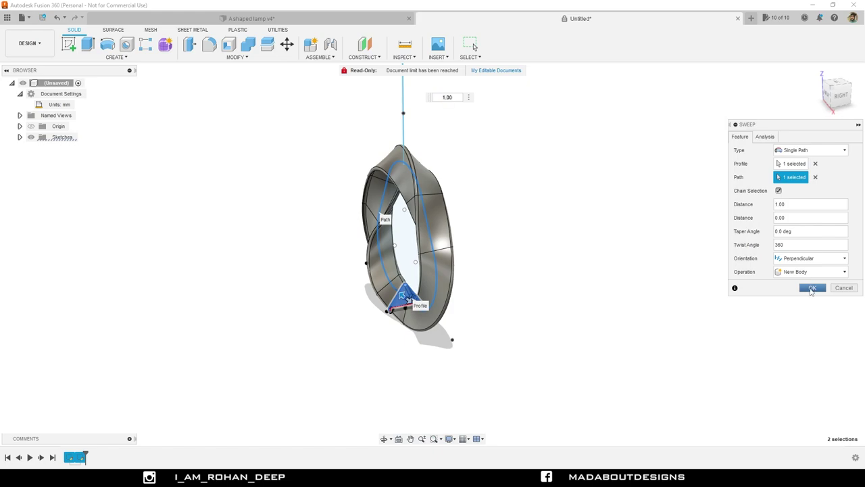
{"action": "left_click", "coordinate": [812, 288]}
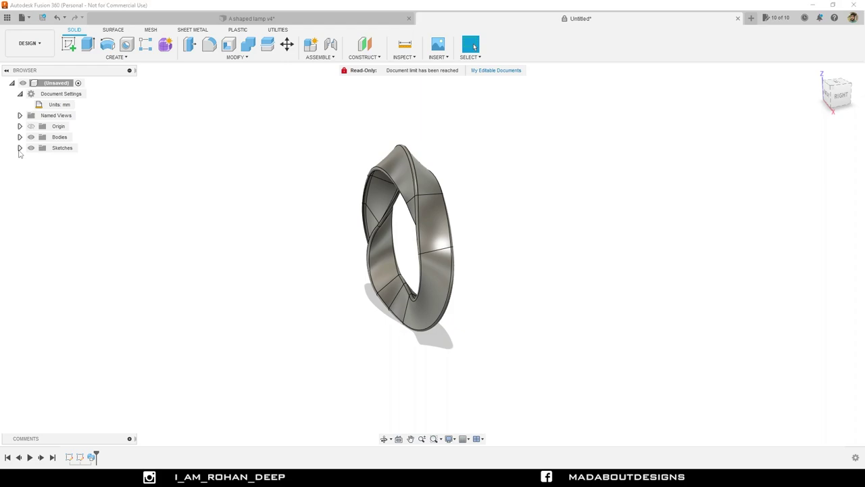
Show Sketch1 and Sketch2 and start a sweep with the rounded strip as profile
{"action": "left_click", "coordinate": [19, 147]}
{"action": "left_click", "coordinate": [38, 158]}
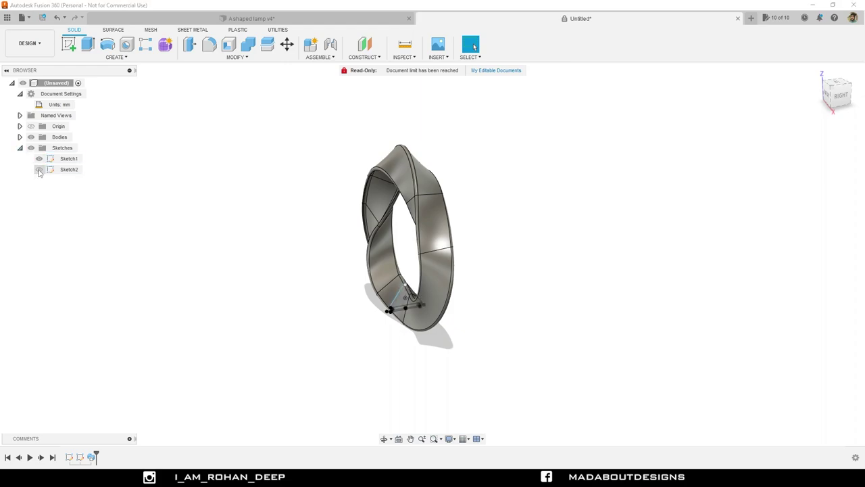
{"action": "left_click", "coordinate": [38, 169]}
{"action": "middle_click_drag", "start_coordinate": [226, 311], "coordinate": [208, 271], "text": "shift"}
{"action": "left_click", "coordinate": [115, 58]}
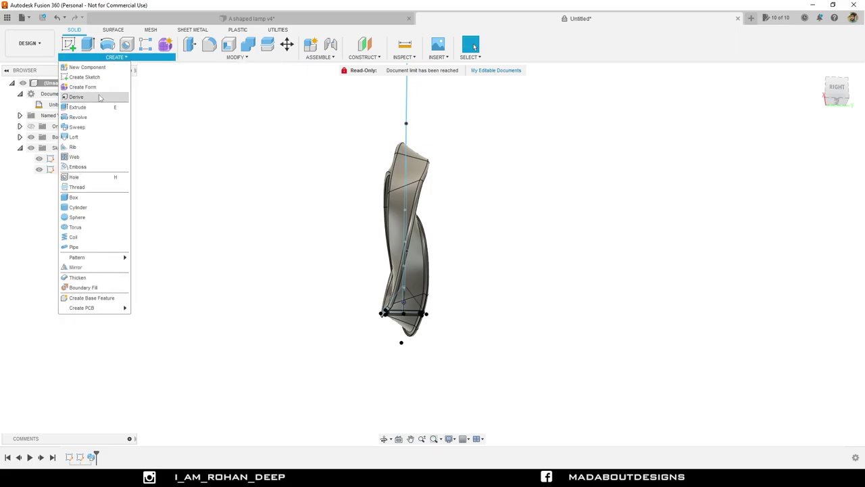
{"action": "scroll", "coordinate": [361, 329], "scroll_direction": "up", "scroll_amount": 10}
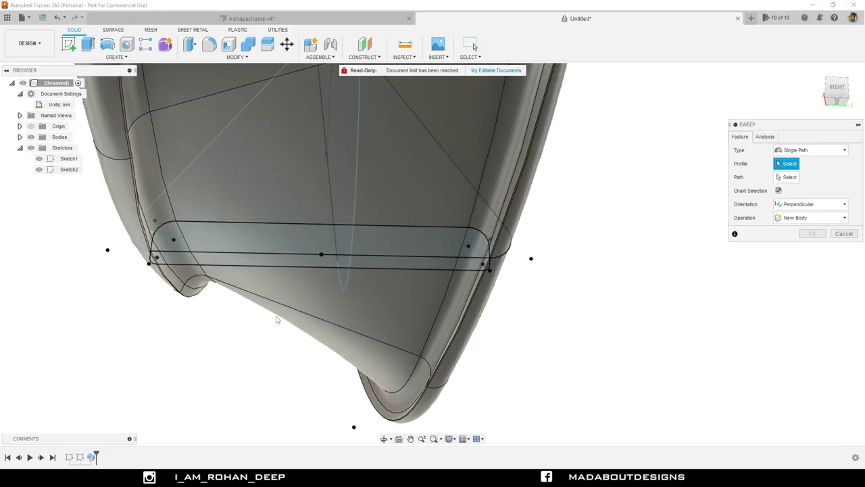
{"action": "left_click", "coordinate": [207, 263]}
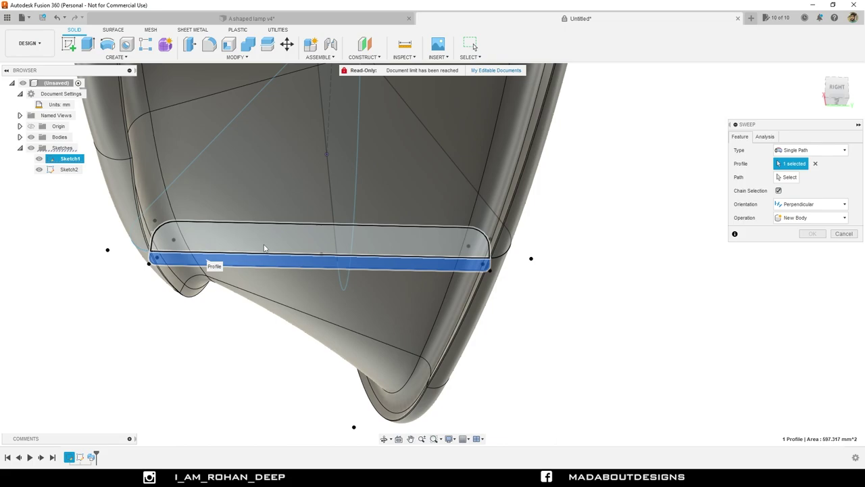
{"action": "scroll", "coordinate": [265, 248], "scroll_direction": "down", "scroll_amount": 10}
{"action": "middle_click_drag", "start_coordinate": [394, 218], "coordinate": [430, 261], "text": "shift"}
{"action": "key", "text": "F6"}
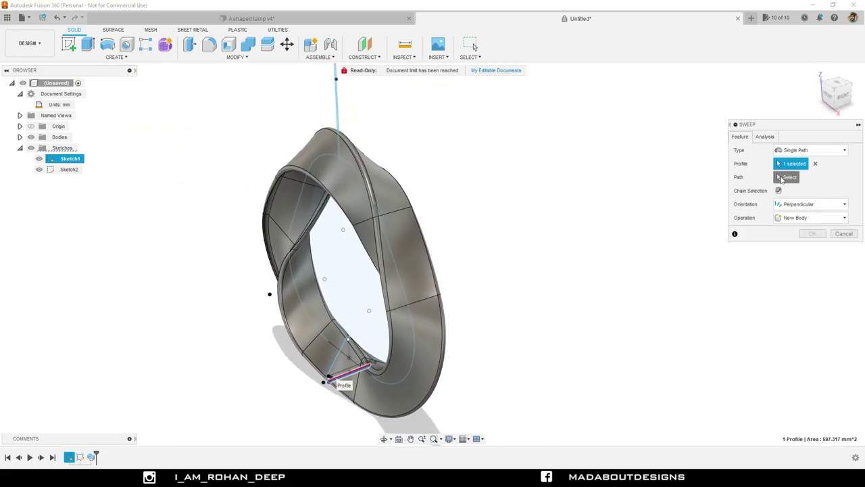
Use the closed loop as path, set a 360° twist, and create a new body
{"action": "left_click", "coordinate": [783, 178]}
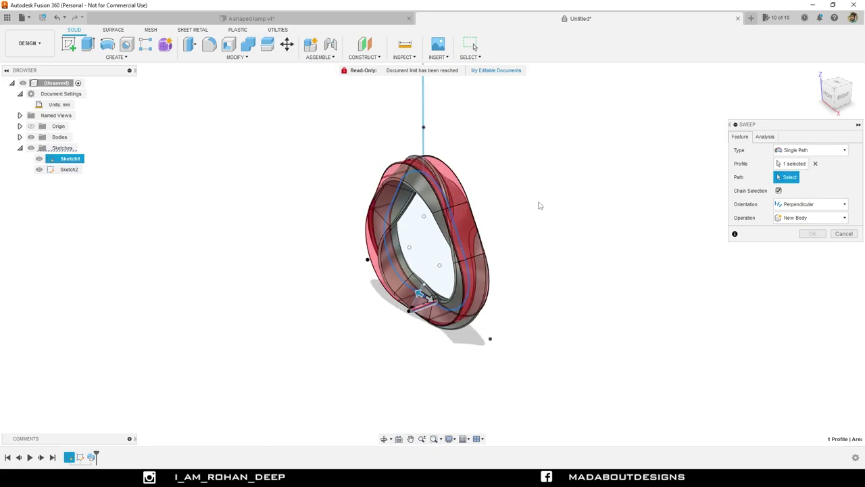
{"action": "mouse_move", "coordinate": [528, 215]}
{"action": "middle_mouse_down", "text": "shift"}
{"action": "mouse_move", "coordinate": [547, 191]}
{"action": "mouse_move", "coordinate": [578, 212]}
{"action": "mouse_move", "coordinate": [541, 218]}
{"action": "middle_mouse_up", "text": "shift"}
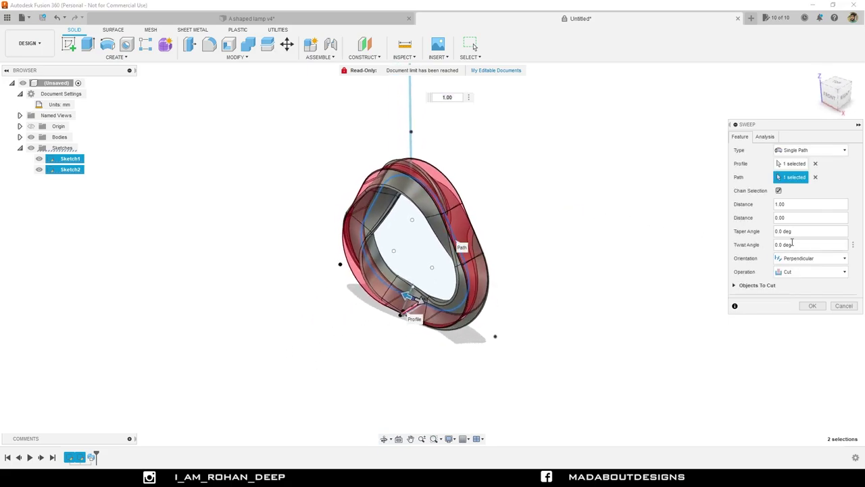
{"action": "left_click", "coordinate": [781, 245]}
{"action": "middle_click_drag", "start_coordinate": [513, 323], "coordinate": [473, 279], "text": "shift"}
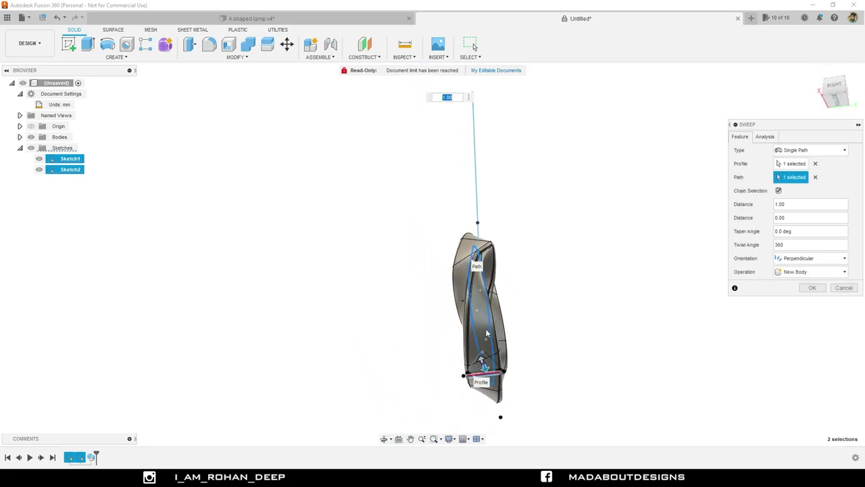
{"action": "middle_click_drag", "start_coordinate": [514, 321], "coordinate": [503, 415], "text": "shift"}
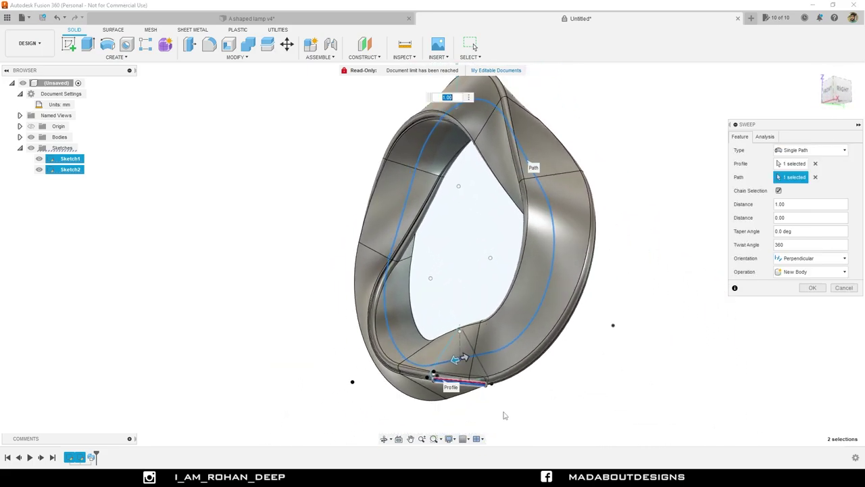
{"action": "middle_click_drag", "start_coordinate": [615, 348], "coordinate": [583, 335], "text": "shift"}
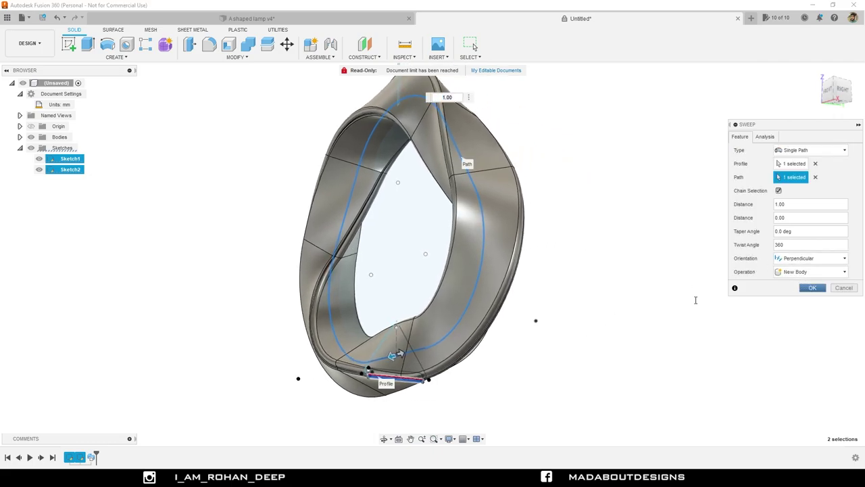
{"action": "key", "text": "Return"}
{"action": "scroll", "coordinate": [591, 305], "scroll_direction": "down", "scroll_amount": 3}
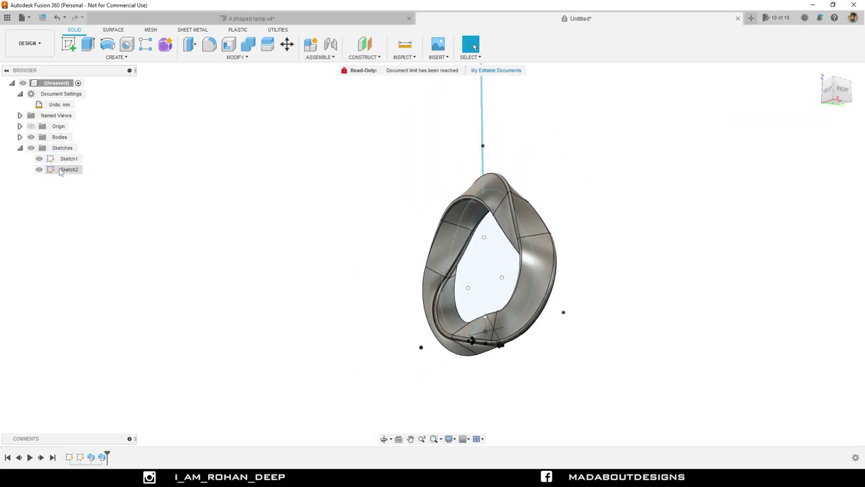
Hide Sketch1 in the Browser, leaving Sketch2's vertical line and loop outline visible
{"action": "left_click", "coordinate": [31, 147]}
{"action": "middle_click_drag", "start_coordinate": [246, 220], "coordinate": [255, 239], "text": "shift"}
{"action": "left_click", "coordinate": [40, 160]}
{"action": "left_click", "coordinate": [36, 163]}
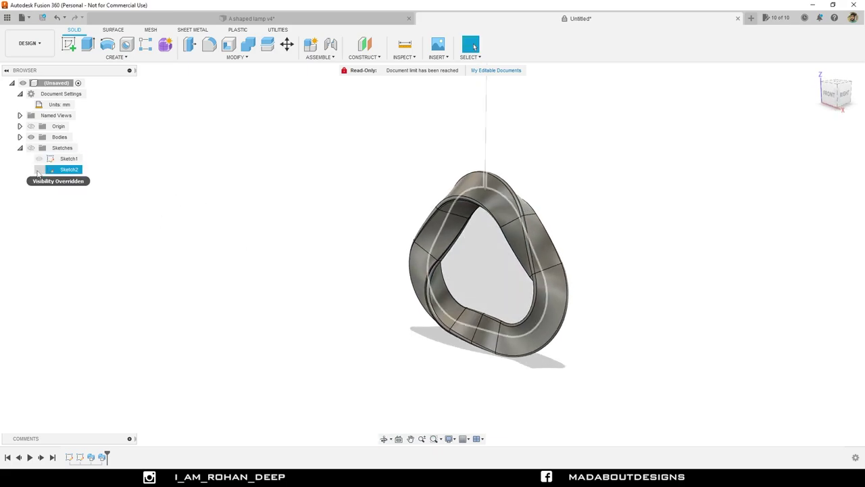
{"action": "left_click", "coordinate": [31, 149]}
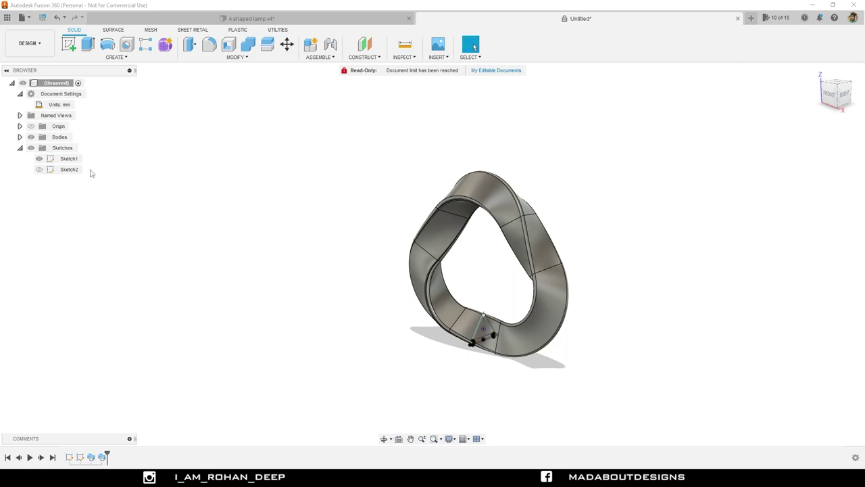
{"action": "left_click", "coordinate": [39, 159]}
{"action": "scroll", "coordinate": [277, 160], "scroll_direction": "down", "scroll_amount": 3}
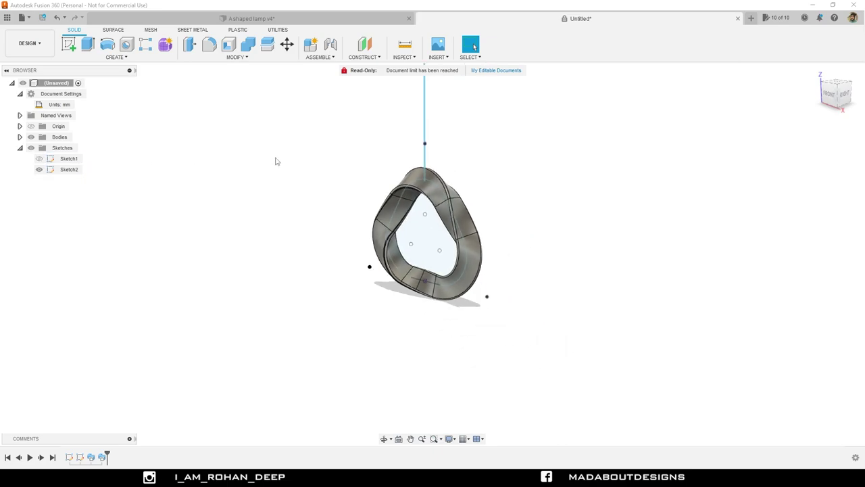
{"action": "middle_click_drag", "start_coordinate": [277, 160], "coordinate": [246, 253]}
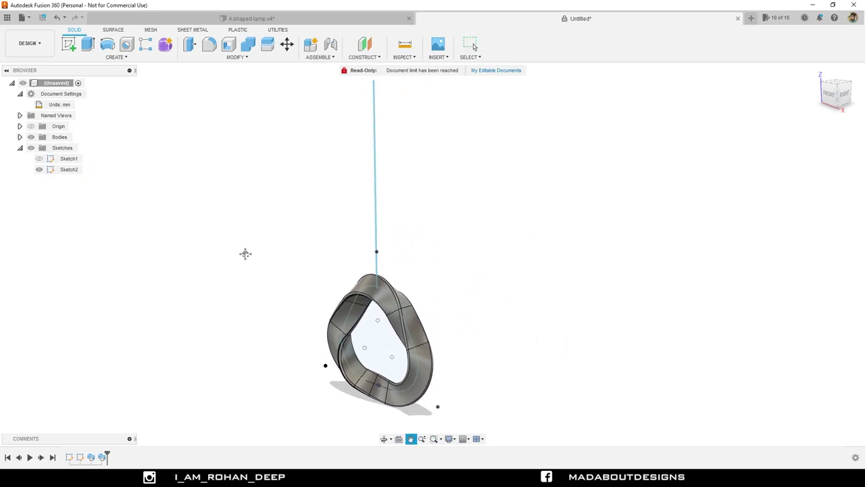
Start a revolve in front view with the thin strip as profile and the vertical line as axis
{"action": "left_click", "coordinate": [107, 44]}
{"action": "scroll", "coordinate": [341, 205], "scroll_direction": "up", "scroll_amount": 5}
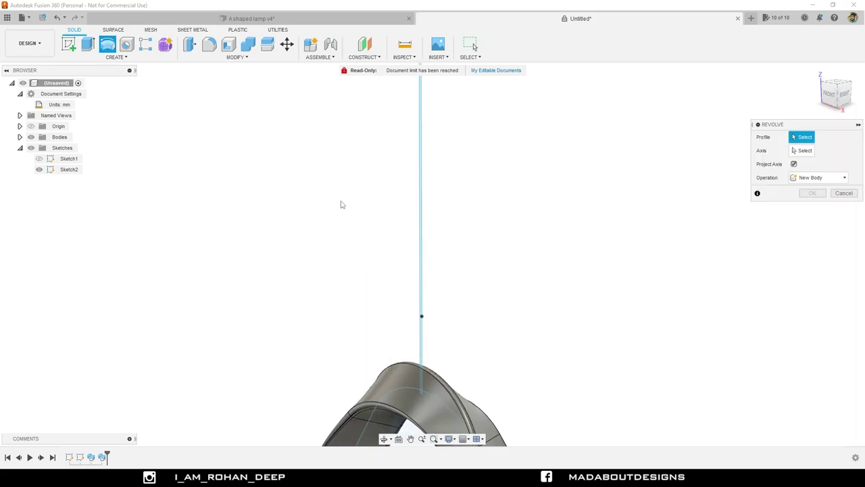
{"action": "left_click", "coordinate": [830, 94]}
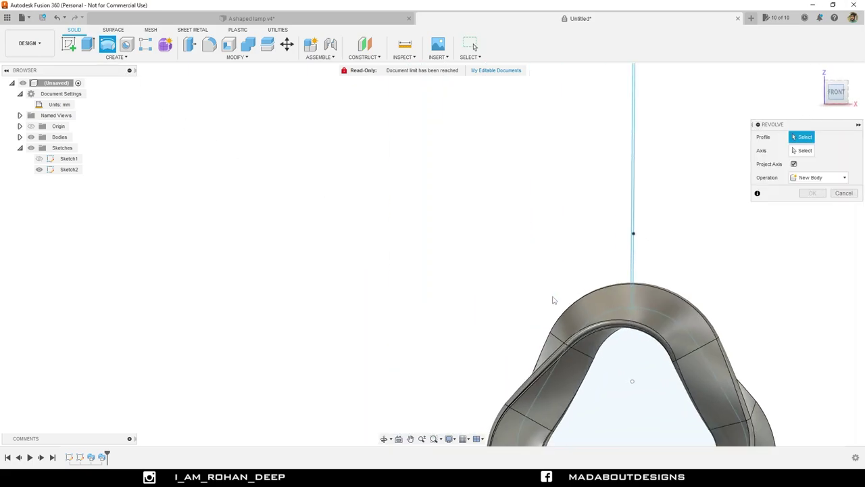
{"action": "scroll", "coordinate": [453, 251], "scroll_direction": "up", "scroll_amount": 6}
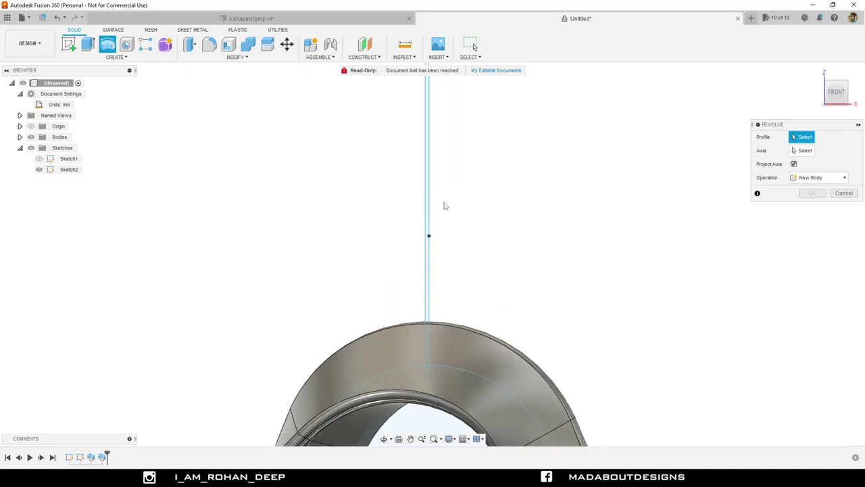
{"action": "left_click", "coordinate": [396, 250]}
{"action": "scroll", "coordinate": [435, 257], "scroll_direction": "down", "scroll_amount": 5}
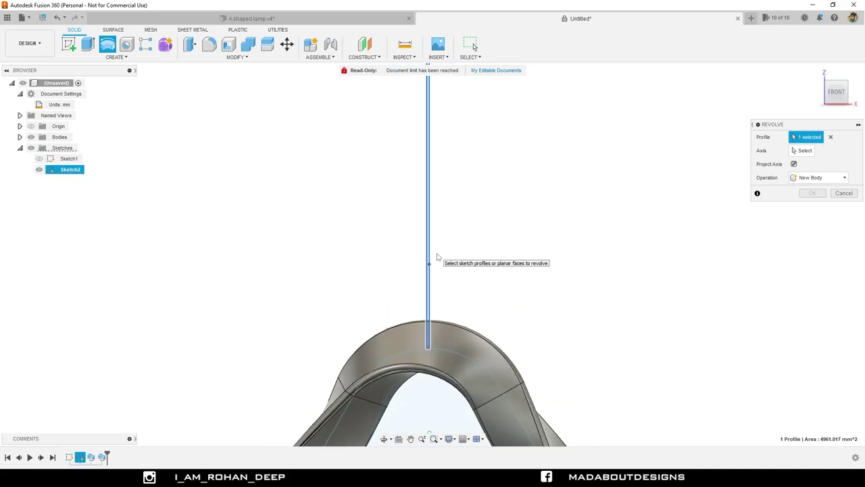
{"action": "left_click", "coordinate": [802, 150]}
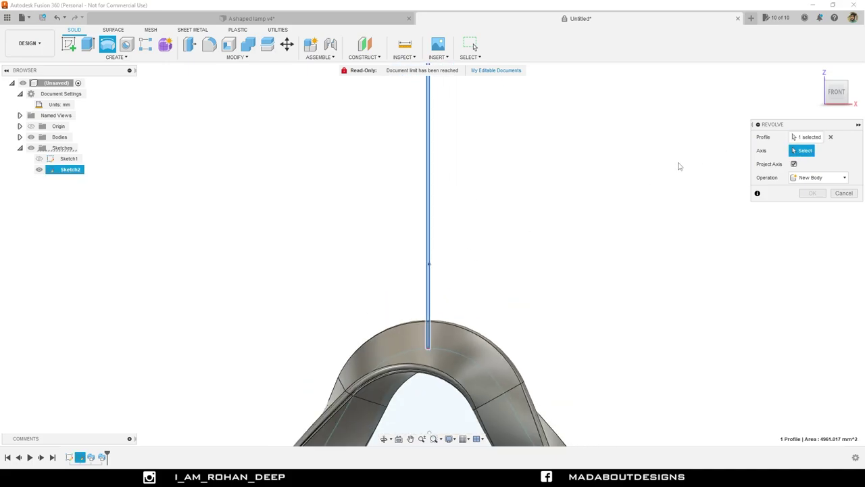
{"action": "left_click", "coordinate": [428, 196]}
Revolve the rod 360° as a new body, then hide Sketch2
{"action": "scroll", "coordinate": [499, 204], "scroll_direction": "down", "scroll_amount": 3}
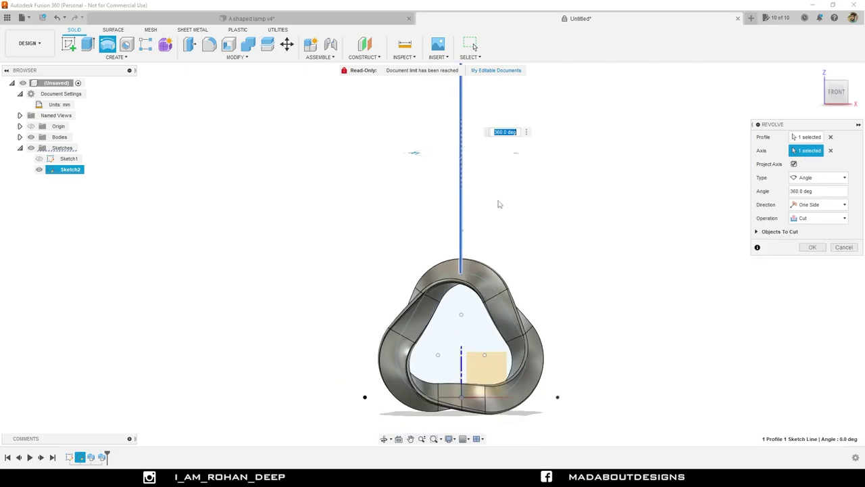
{"action": "left_click", "coordinate": [805, 219]}
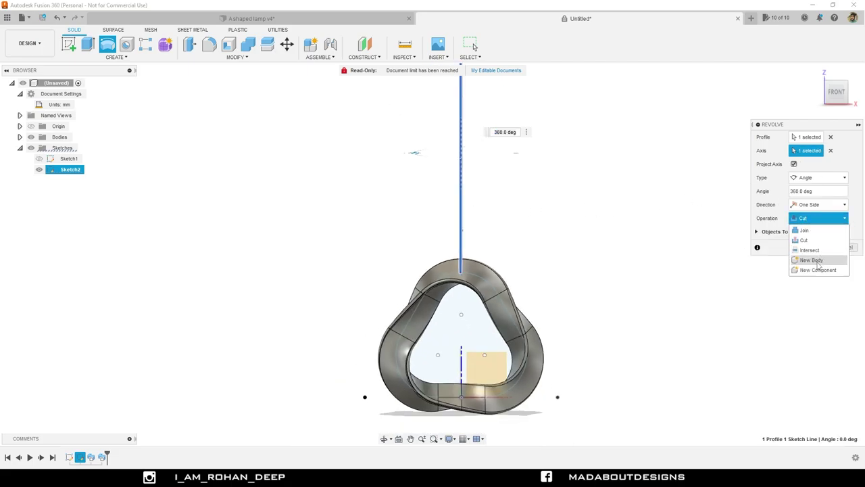
{"action": "left_click", "coordinate": [812, 260]}
{"action": "left_click", "coordinate": [813, 234]}
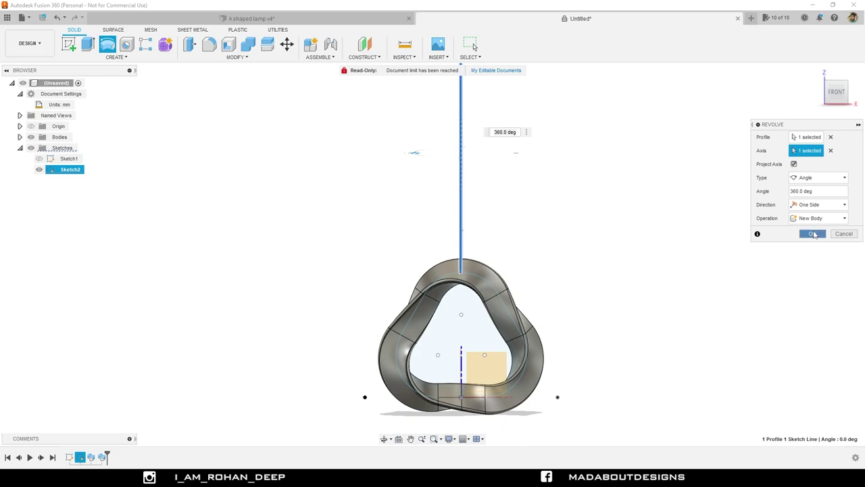
{"action": "left_click", "coordinate": [38, 169]}
Apply the 3D Cherry - Glossy wood appearance to the shade
{"action": "mouse_move", "coordinate": [312, 200]}
{"action": "middle_mouse_down", "text": "shift"}
{"action": "mouse_move", "coordinate": [296, 205]}
{"action": "mouse_move", "coordinate": [288, 220]}
{"action": "middle_mouse_up", "text": "shift"}
{"action": "key", "text": "Escape"}
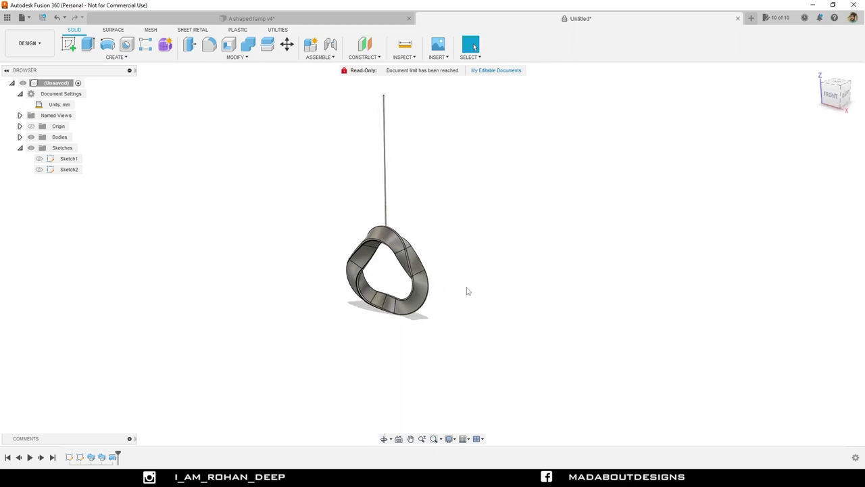
{"action": "key", "text": "a"}
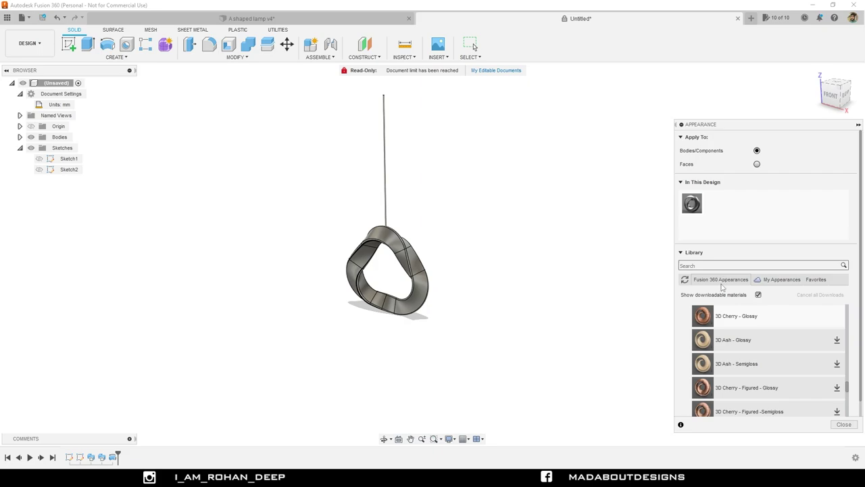
{"action": "scroll", "coordinate": [721, 325], "scroll_direction": "up", "scroll_amount": 5}
{"action": "scroll", "coordinate": [718, 353], "scroll_direction": "down", "scroll_amount": 10}
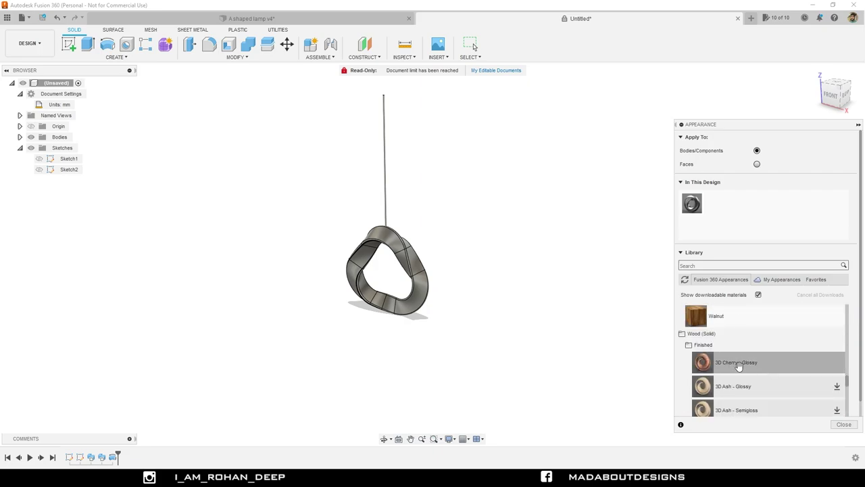
{"action": "left_click_drag", "start_coordinate": [748, 365], "coordinate": [433, 292]}
Apply the A Type Bulb - Frosted - 1500lm emissive appearance to the inner surface
{"action": "scroll", "coordinate": [348, 315], "scroll_direction": "up", "scroll_amount": 5}
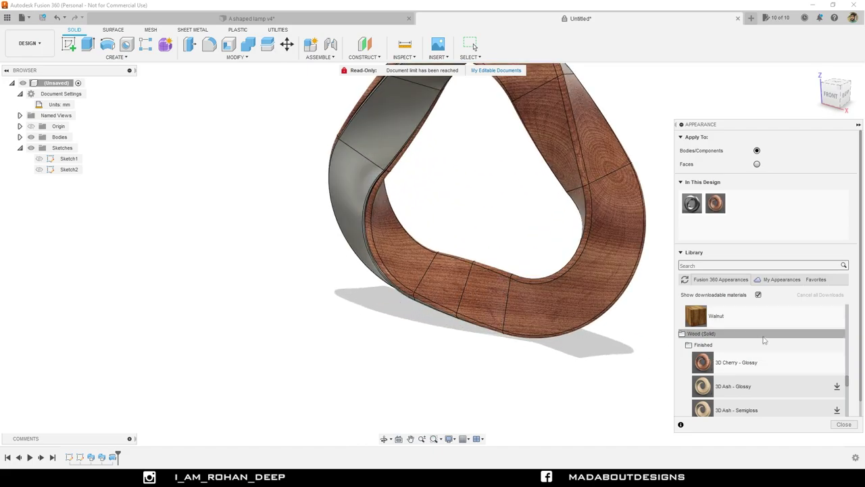
{"action": "scroll", "coordinate": [763, 351], "scroll_direction": "down", "scroll_amount": 3}
{"action": "scroll", "coordinate": [762, 364], "scroll_direction": "down", "scroll_amount": 5}
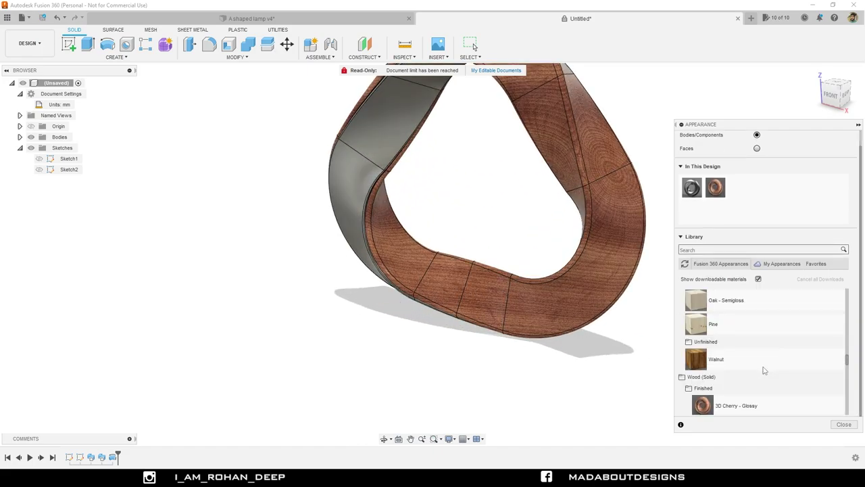
{"action": "scroll", "coordinate": [763, 359], "scroll_direction": "up", "scroll_amount": 10}
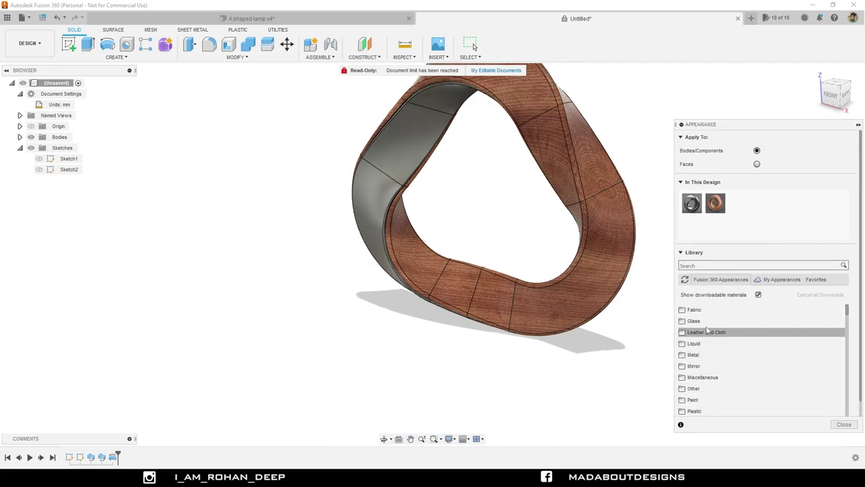
{"action": "left_click", "coordinate": [716, 377]}
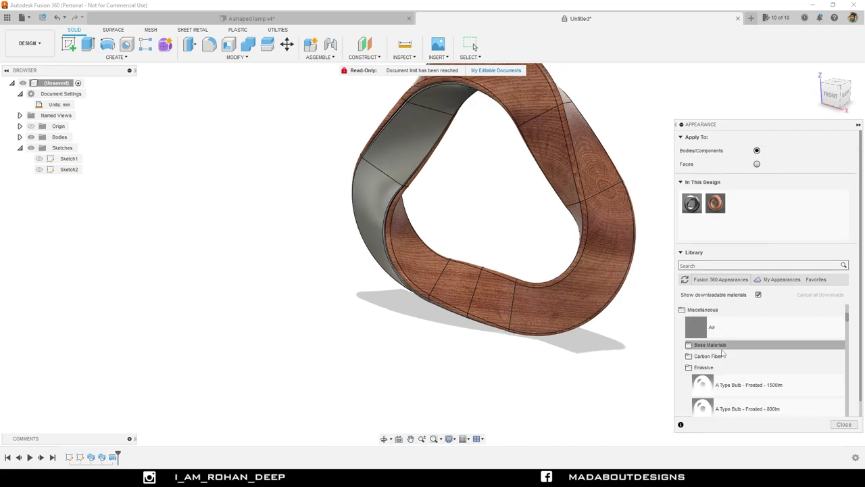
{"action": "scroll", "coordinate": [722, 351], "scroll_direction": "down", "scroll_amount": 2}
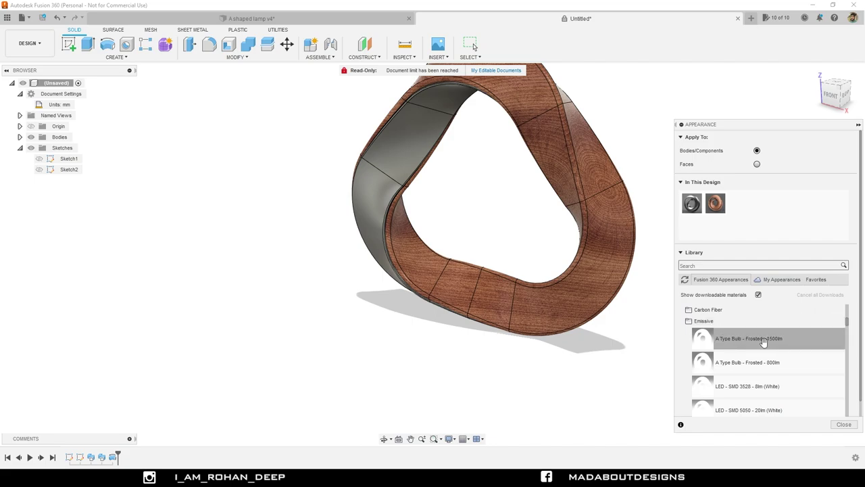
{"action": "left_click_drag", "start_coordinate": [762, 341], "coordinate": [389, 189]}
Apply the PEEK plastic appearance to the hanging rod and close the Appearance panel
{"action": "scroll", "coordinate": [214, 271], "scroll_direction": "down", "scroll_amount": 3}
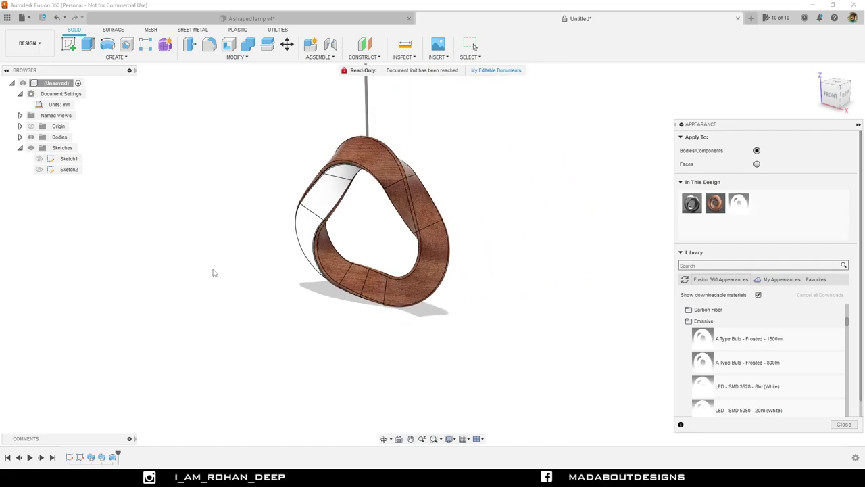
{"action": "scroll", "coordinate": [750, 365], "scroll_direction": "down", "scroll_amount": 5}
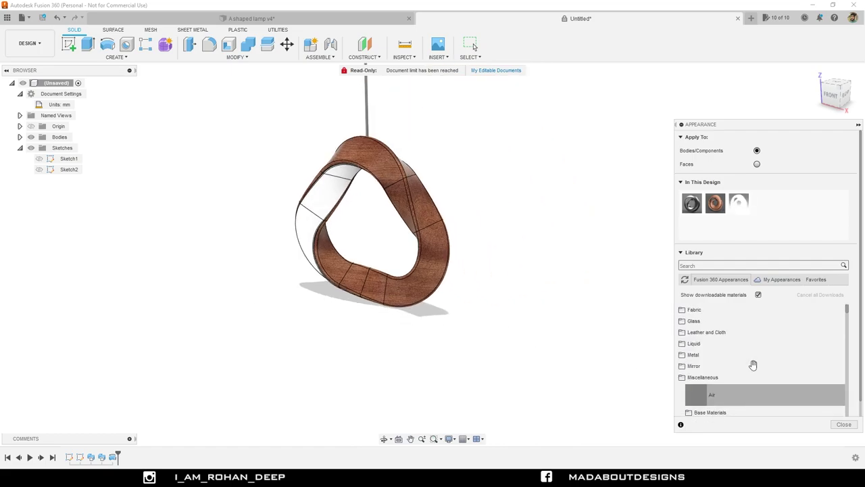
{"action": "scroll", "coordinate": [751, 364], "scroll_direction": "down", "scroll_amount": 10}
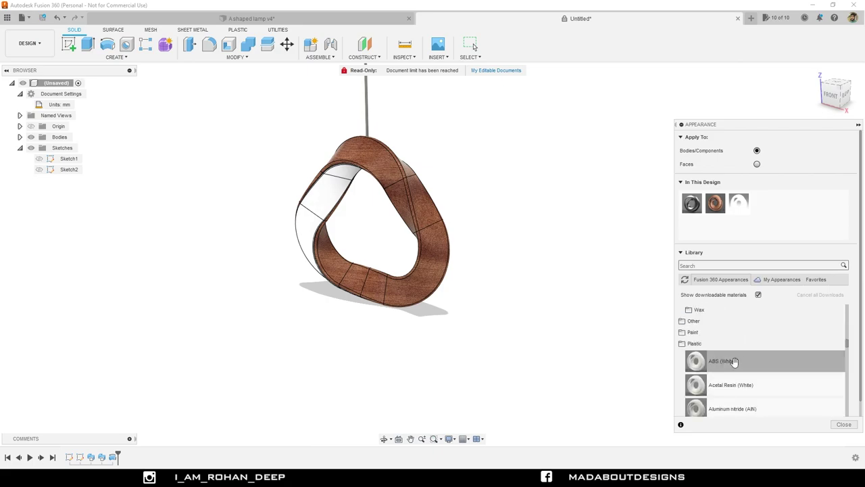
{"action": "scroll", "coordinate": [724, 371], "scroll_direction": "down", "scroll_amount": 5}
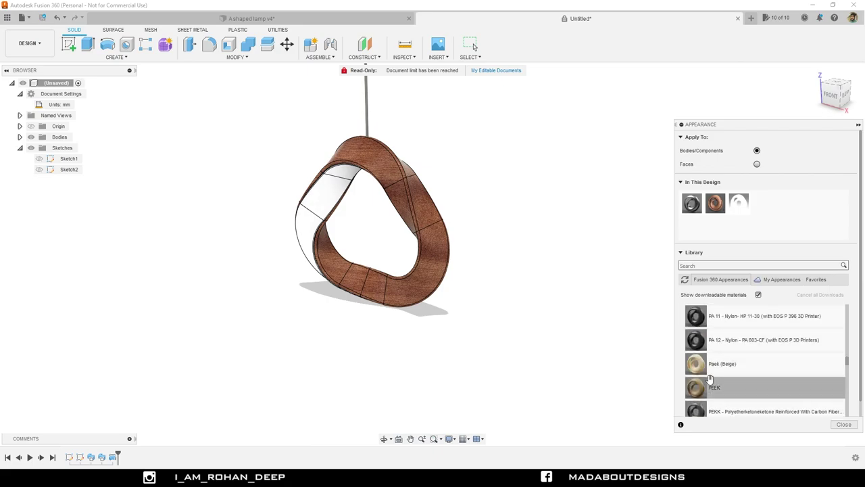
{"action": "left_click_drag", "start_coordinate": [740, 393], "coordinate": [380, 115]}
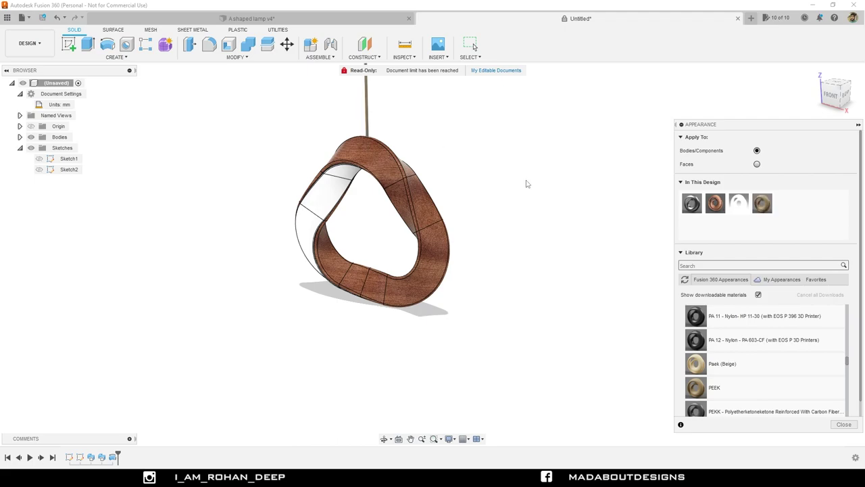
{"action": "key", "text": "Escape"}
{"action": "scroll", "coordinate": [546, 333], "scroll_direction": "down", "scroll_amount": 3}
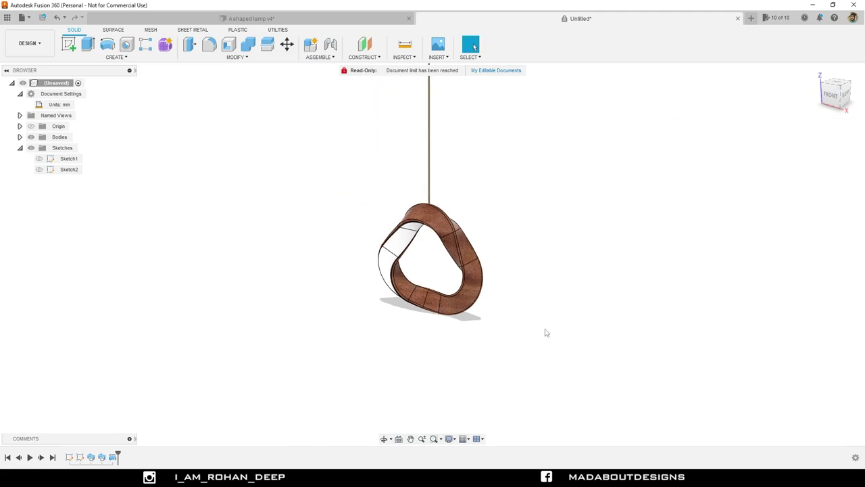
{"action": "middle_click_drag", "start_coordinate": [512, 339], "coordinate": [699, 324], "text": "shift"}
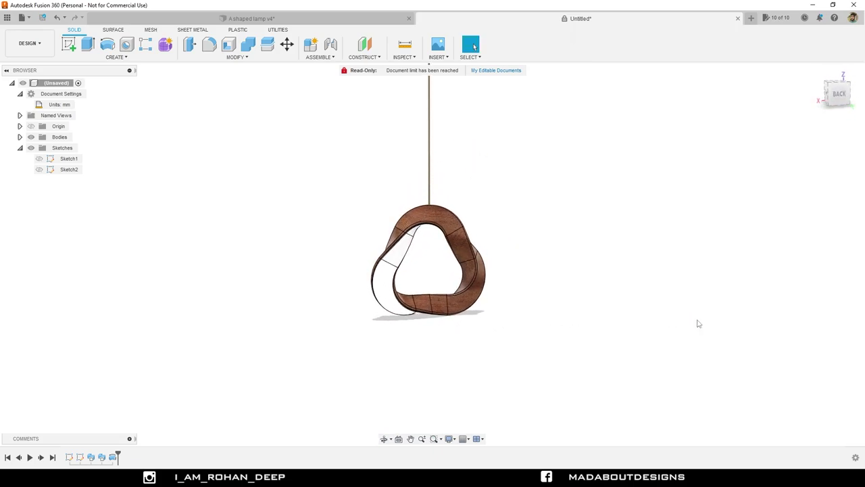
{"action": "left_click", "coordinate": [28, 43]}
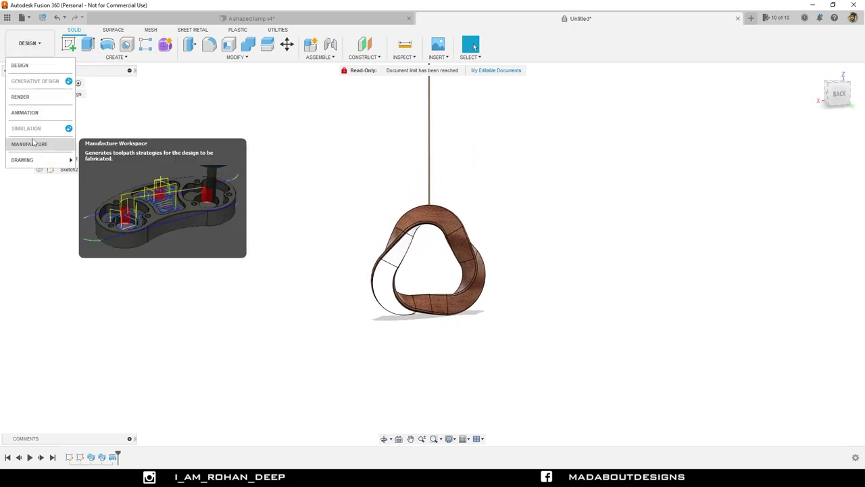
Switch to the Render workspace and turn the lamp to a new angle
{"action": "left_click", "coordinate": [32, 99]}
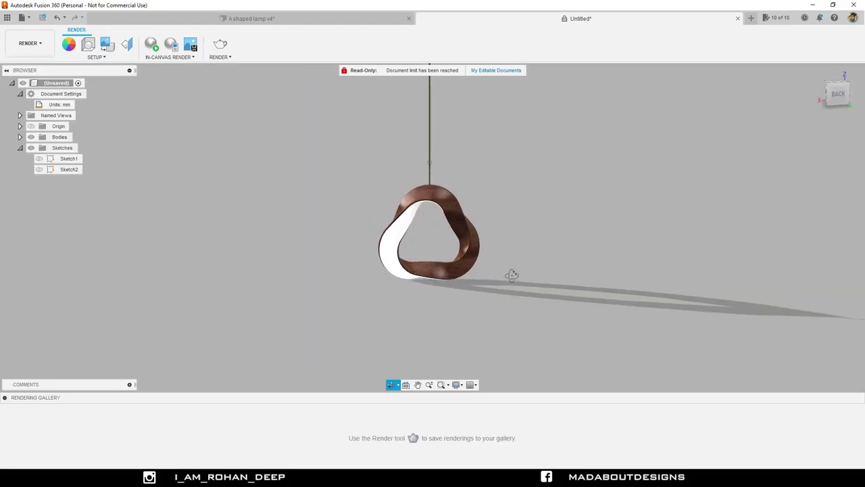
{"action": "middle_click_drag", "start_coordinate": [512, 275], "coordinate": [619, 278], "text": "shift"}
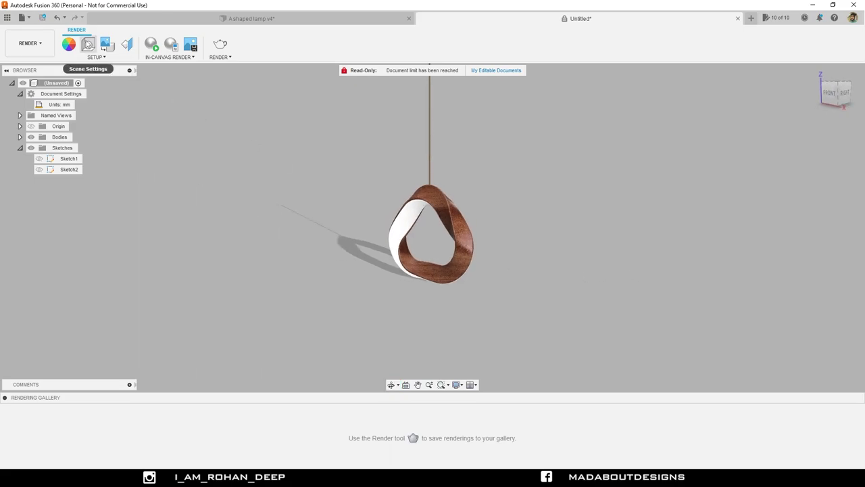
{"action": "left_click", "coordinate": [88, 45]}
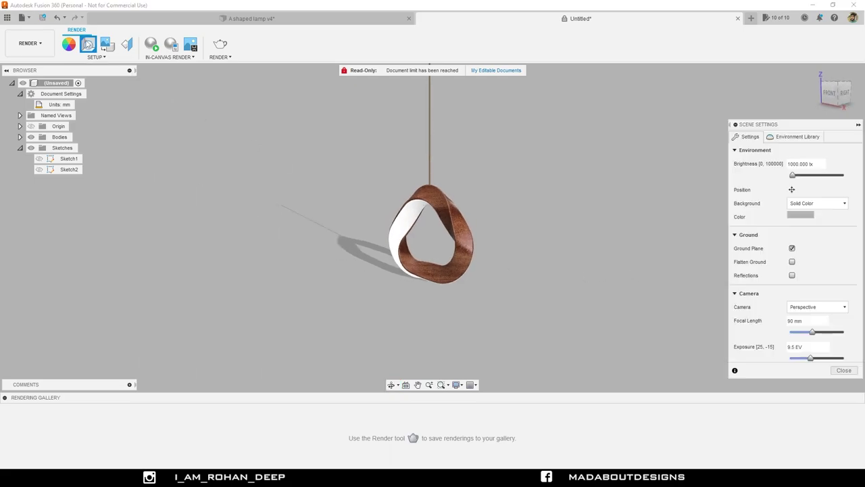
Apply the Soft Light environment from the Environment Library to the scene
{"action": "left_click", "coordinate": [799, 137]}
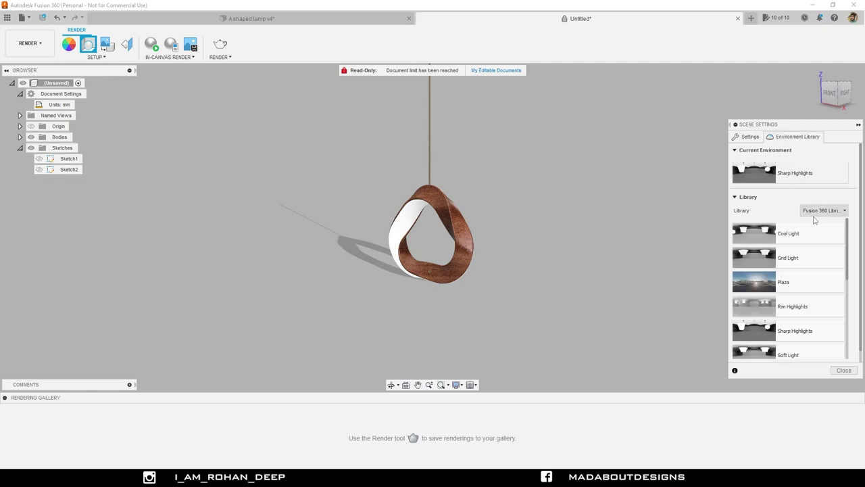
{"action": "scroll", "coordinate": [804, 345], "scroll_direction": "down", "scroll_amount": 1}
{"action": "left_click_drag", "start_coordinate": [804, 329], "coordinate": [663, 273]}
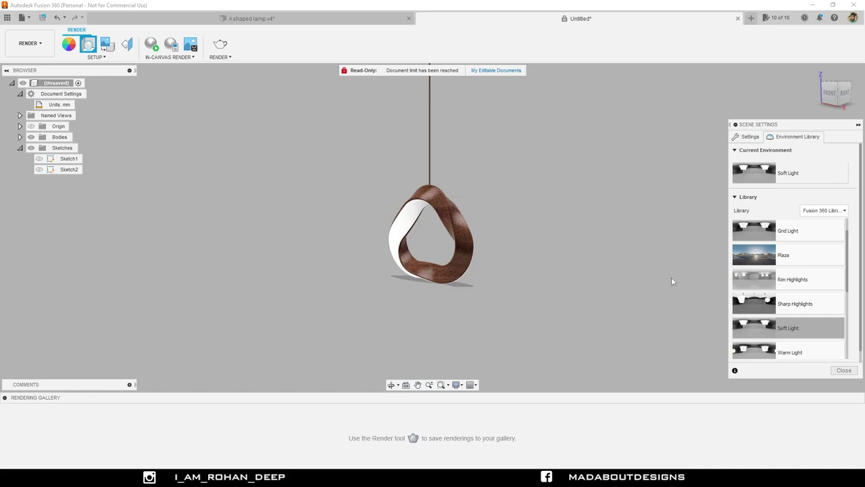
{"action": "scroll", "coordinate": [771, 274], "scroll_direction": "up", "scroll_amount": 1}
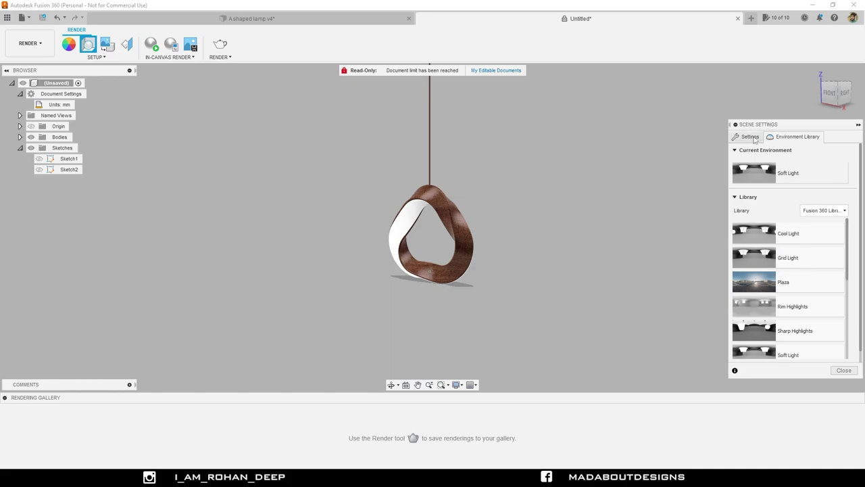
{"action": "left_click", "coordinate": [750, 137]}
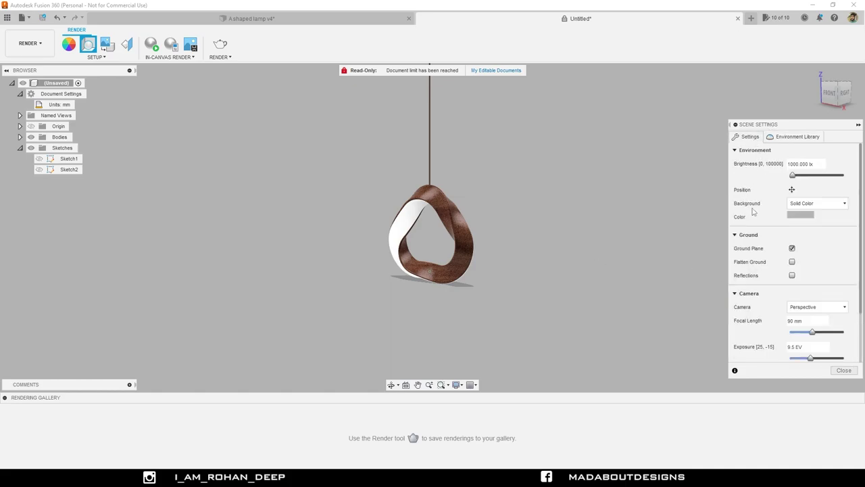
Set the background to Solid Color with dark grey RGB 54, 54, 54
{"action": "left_click", "coordinate": [802, 205]}
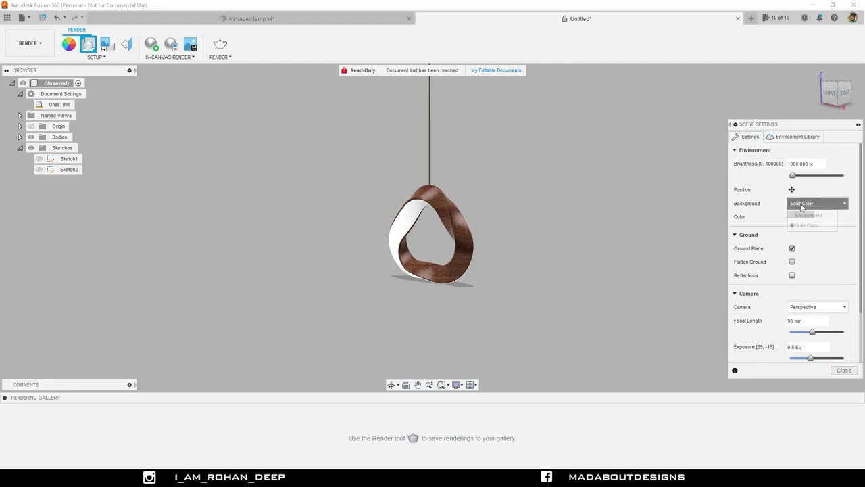
{"action": "left_click", "coordinate": [808, 225]}
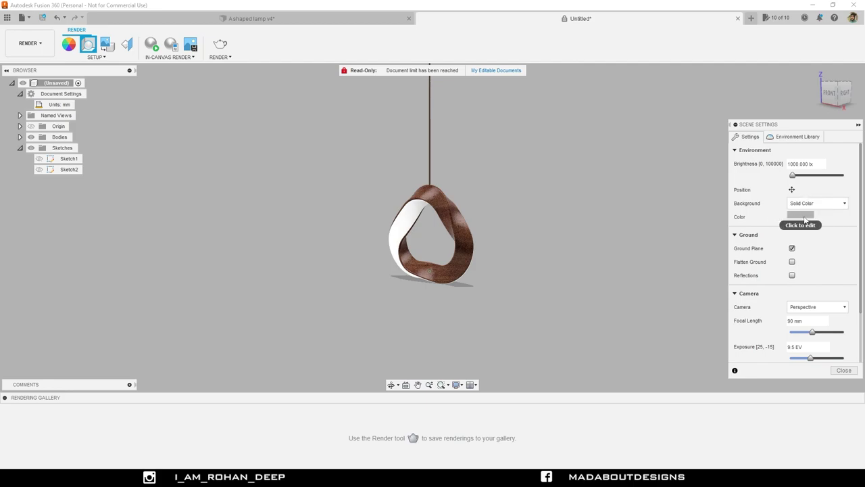
{"action": "left_click", "coordinate": [804, 216]}
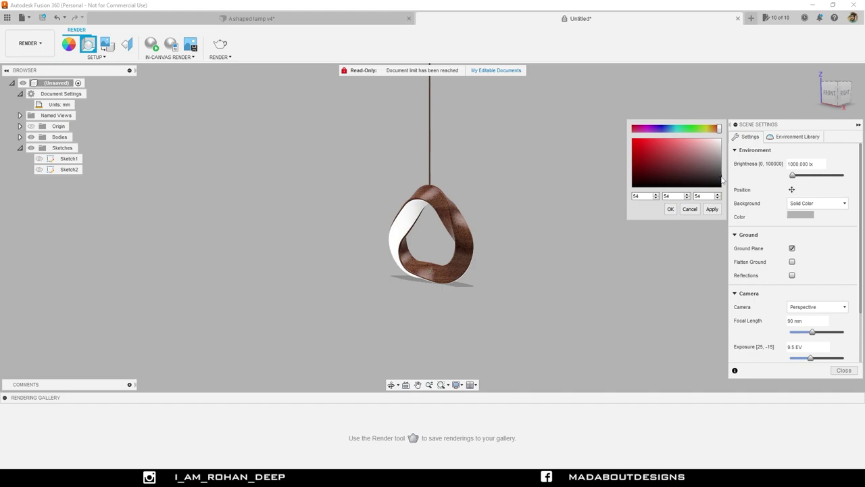
{"action": "left_click", "coordinate": [713, 209]}
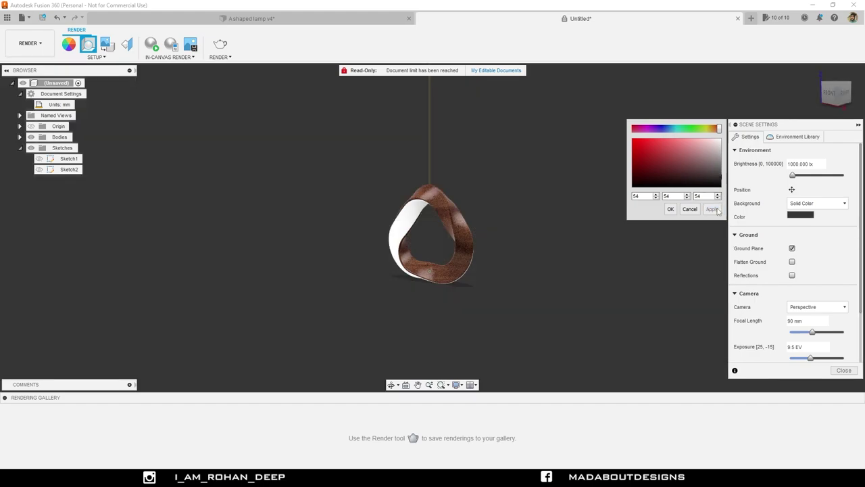
{"action": "left_click", "coordinate": [672, 210]}
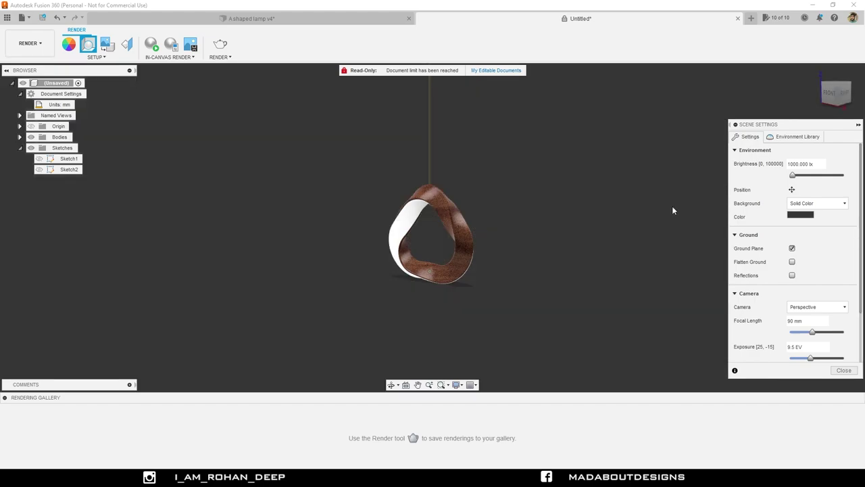
{"action": "scroll", "coordinate": [433, 278], "scroll_direction": "up", "scroll_amount": 5}
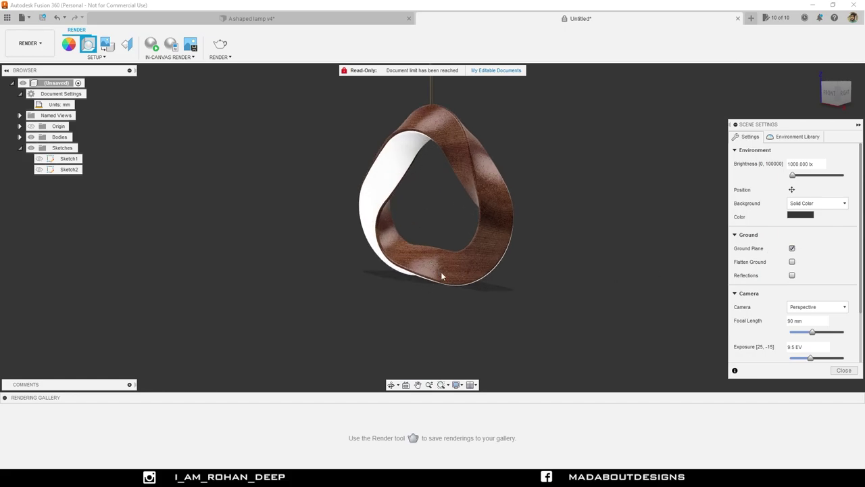
{"action": "middle_click_drag", "start_coordinate": [512, 302], "coordinate": [513, 303], "text": "shift"}
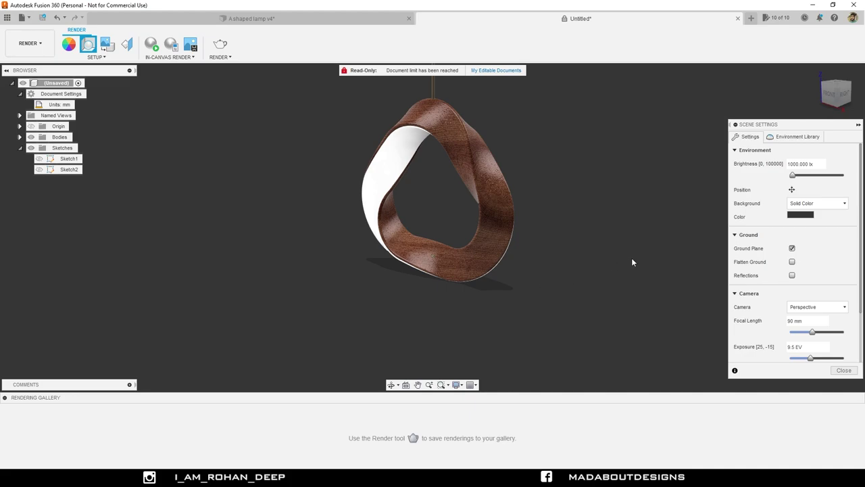
Turn off the ground plane and set the environment brightness to 800
{"action": "left_click", "coordinate": [792, 248]}
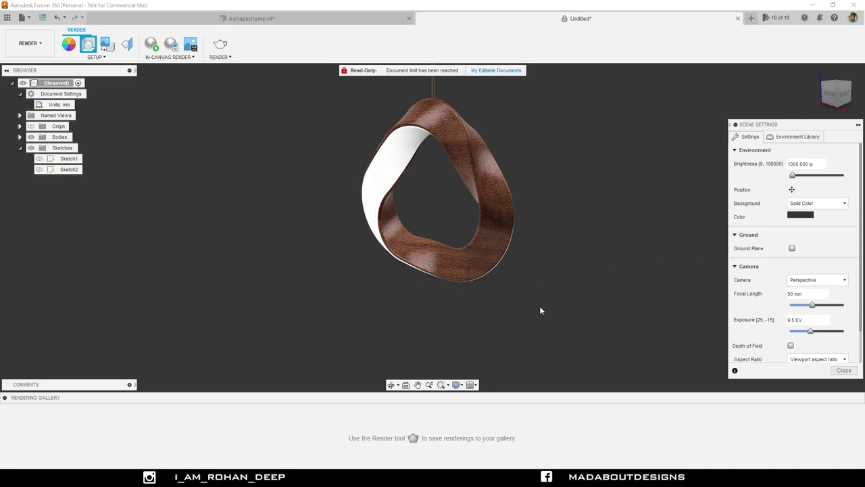
{"action": "scroll", "coordinate": [768, 276], "scroll_direction": "down", "scroll_amount": 1}
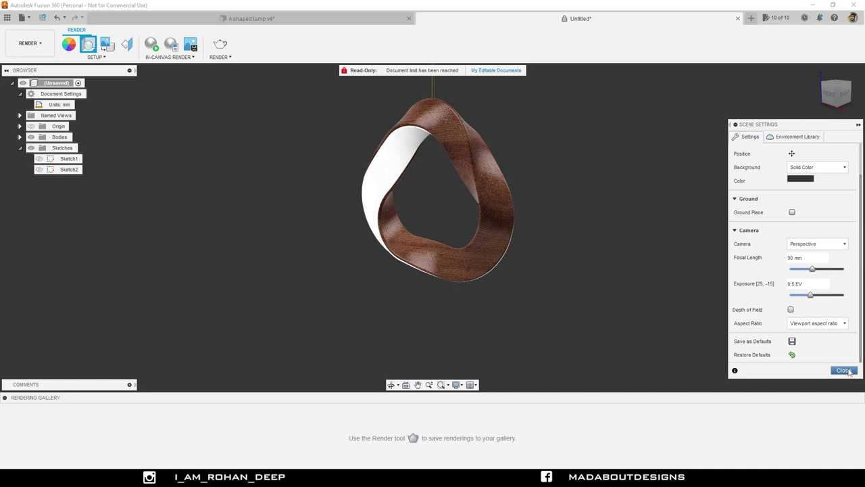
{"action": "scroll", "coordinate": [768, 234], "scroll_direction": "up", "scroll_amount": 1}
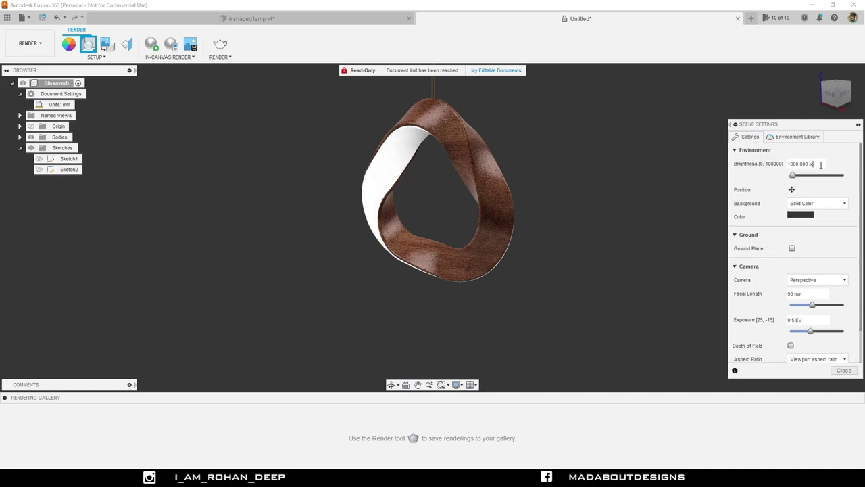
{"action": "left_click_drag", "start_coordinate": [821, 165], "coordinate": [778, 171]}
{"action": "type", "text": "750"}
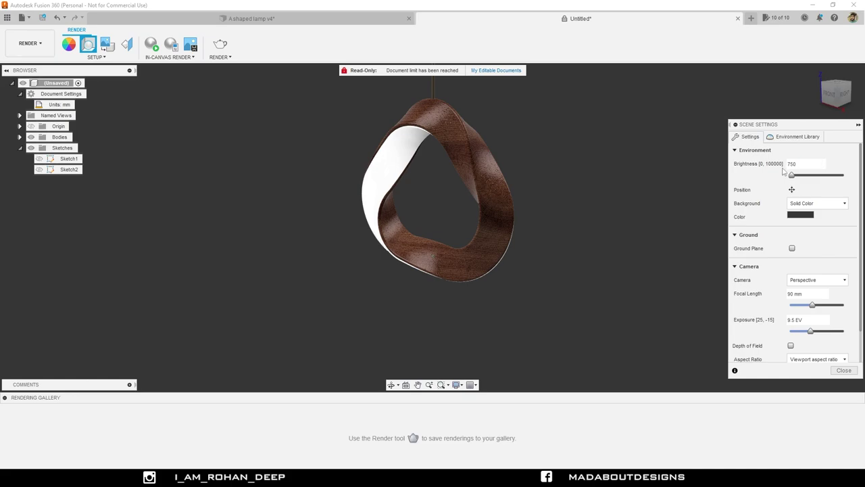
{"action": "type", "text": "800"}
Use a 4:3 Presentation aspect ratio and orbit the lamp to its final viewing angle
{"action": "left_click", "coordinate": [833, 359]}
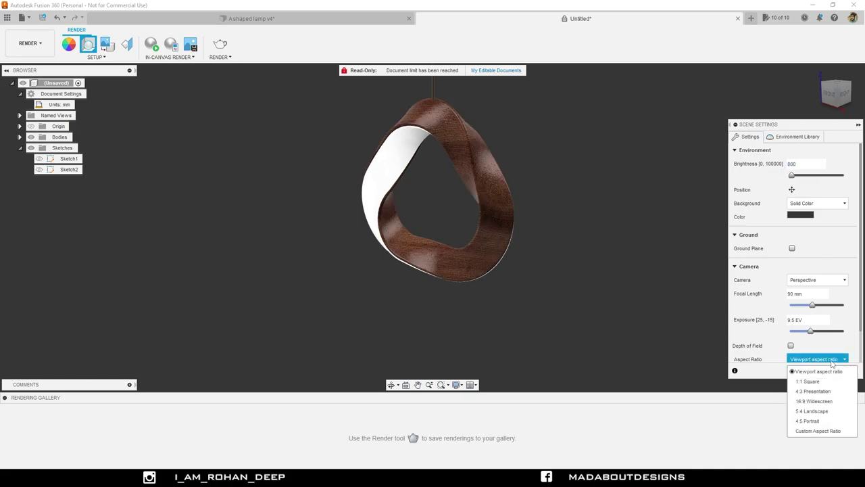
{"action": "left_click", "coordinate": [819, 391]}
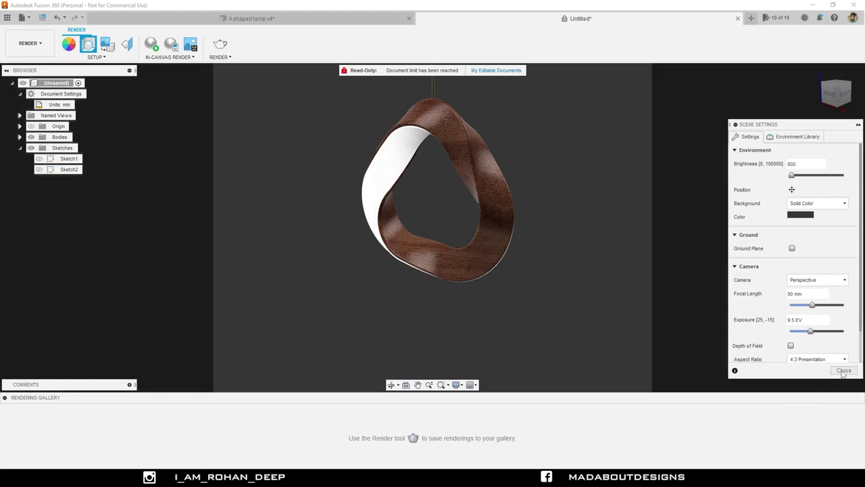
{"action": "left_click", "coordinate": [845, 371]}
{"action": "middle_click_drag", "start_coordinate": [513, 309], "coordinate": [526, 323], "text": "shift"}
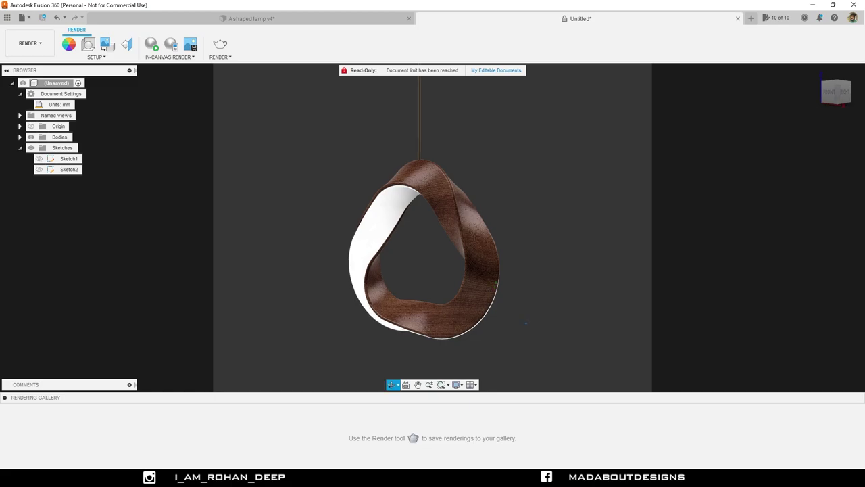
Start an in-canvas render of the walnut lamp
{"action": "left_click", "coordinate": [154, 47]}
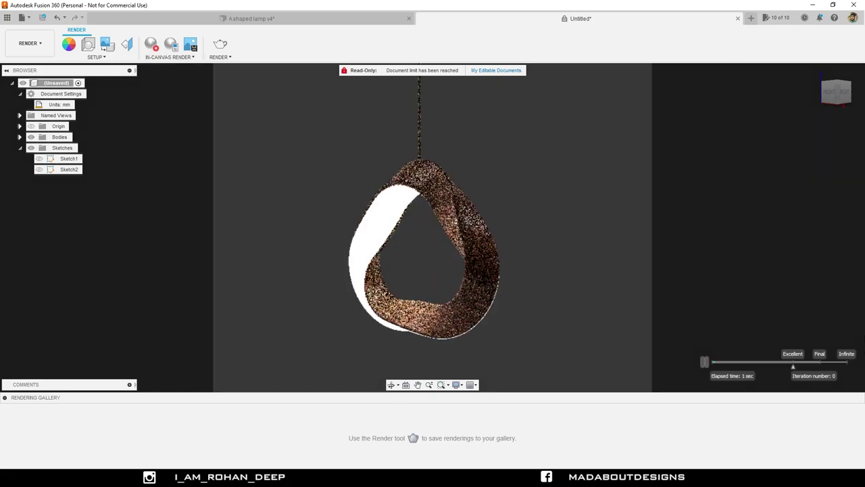